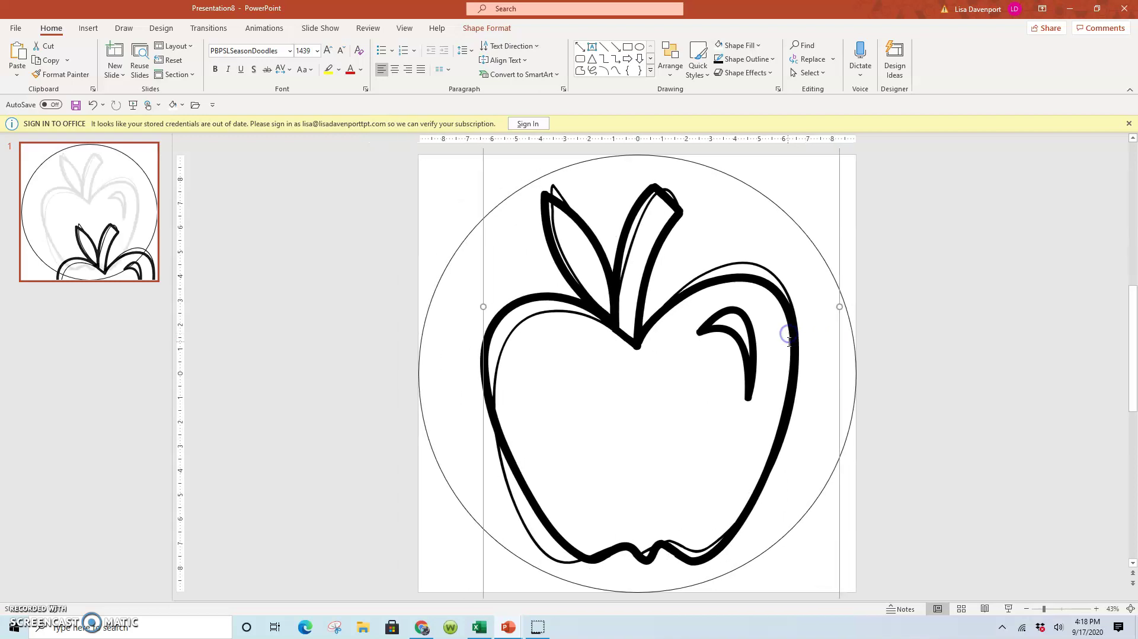
Insert a rectangle shape 1" high and 1" wide in the empty area beside the slide
left_click(976, 293)
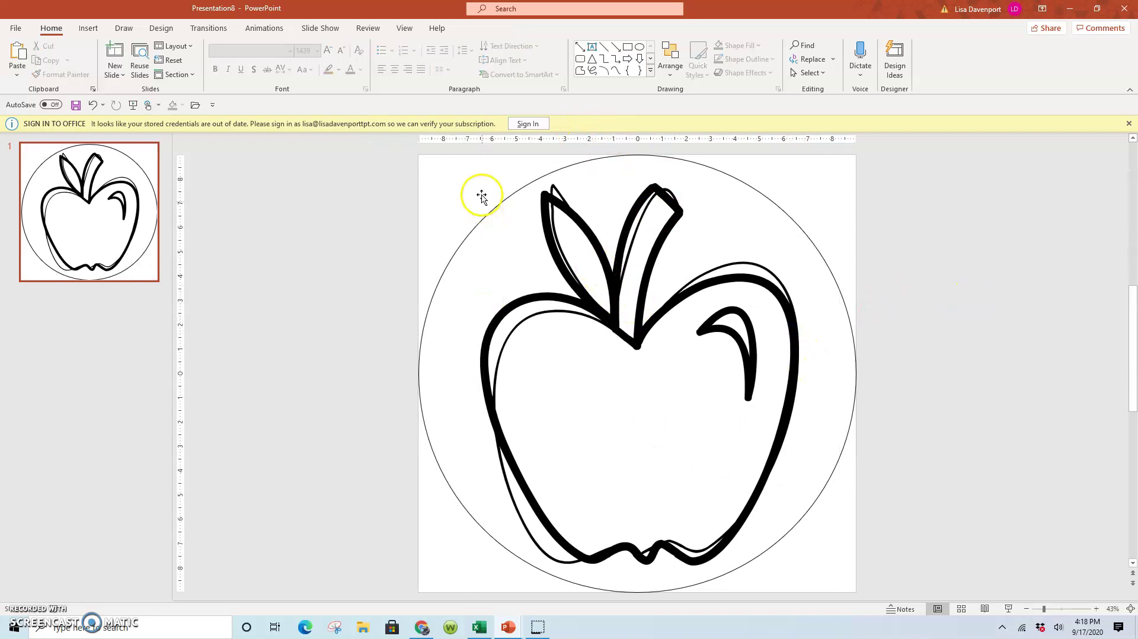
left_click(95, 27)
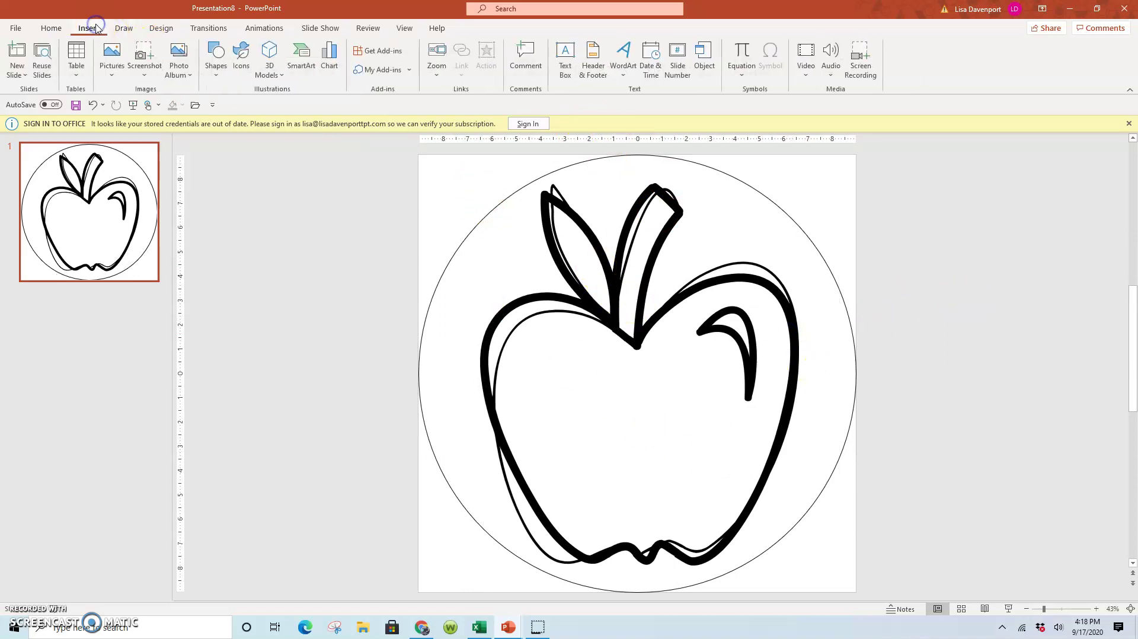
left_click(216, 71)
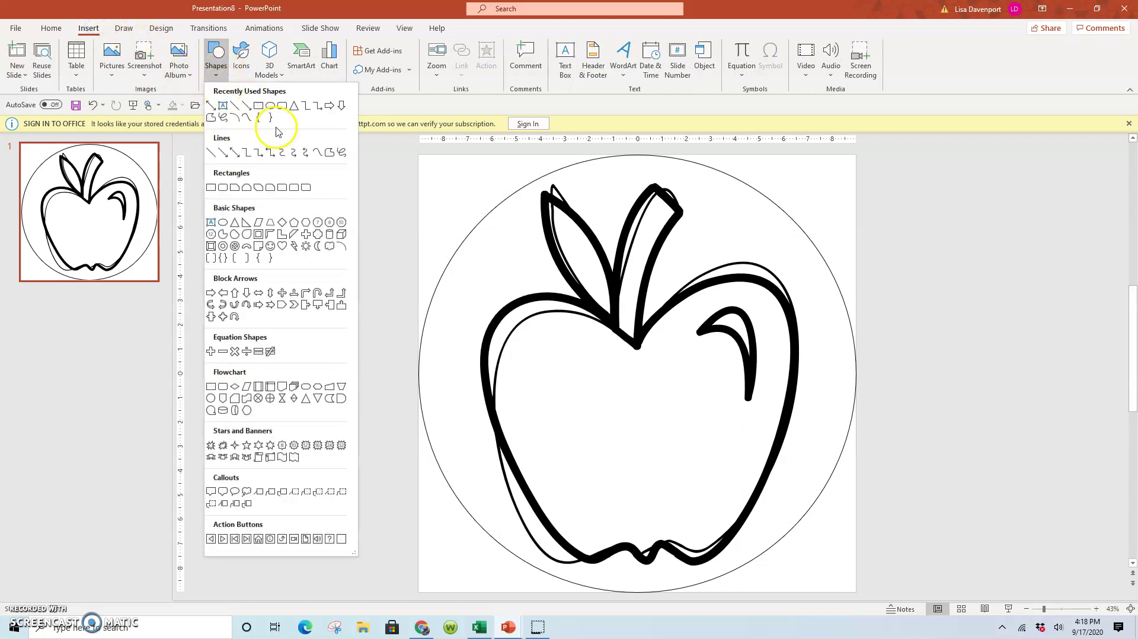
left_click(258, 106)
left_click(303, 291)
left_click_drag(323, 304, 376, 332)
Give the small square a white fill and make its outline invisible
left_click(449, 47)
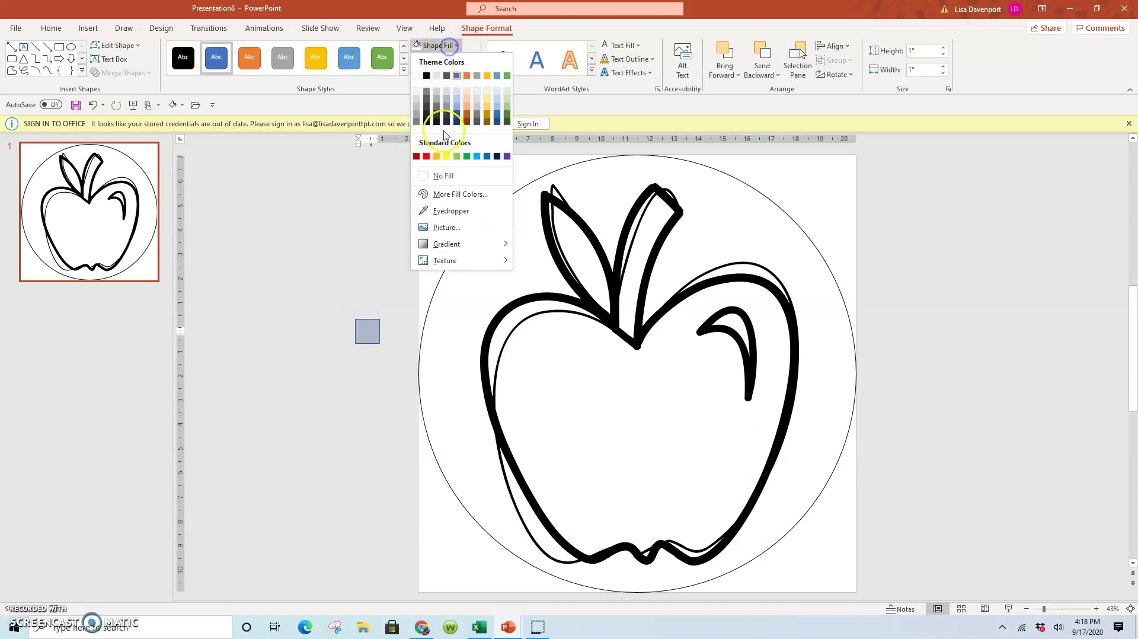
left_click(416, 77)
left_click(444, 58)
left_click(483, 211)
Place the white rectangle across the apple's middle and stretch it to about 14.27" wide and 3.29" high, masking a horizontal band
left_click_drag(367, 330, 818, 431)
left_click_drag(632, 437, 639, 470)
left_click(654, 438)
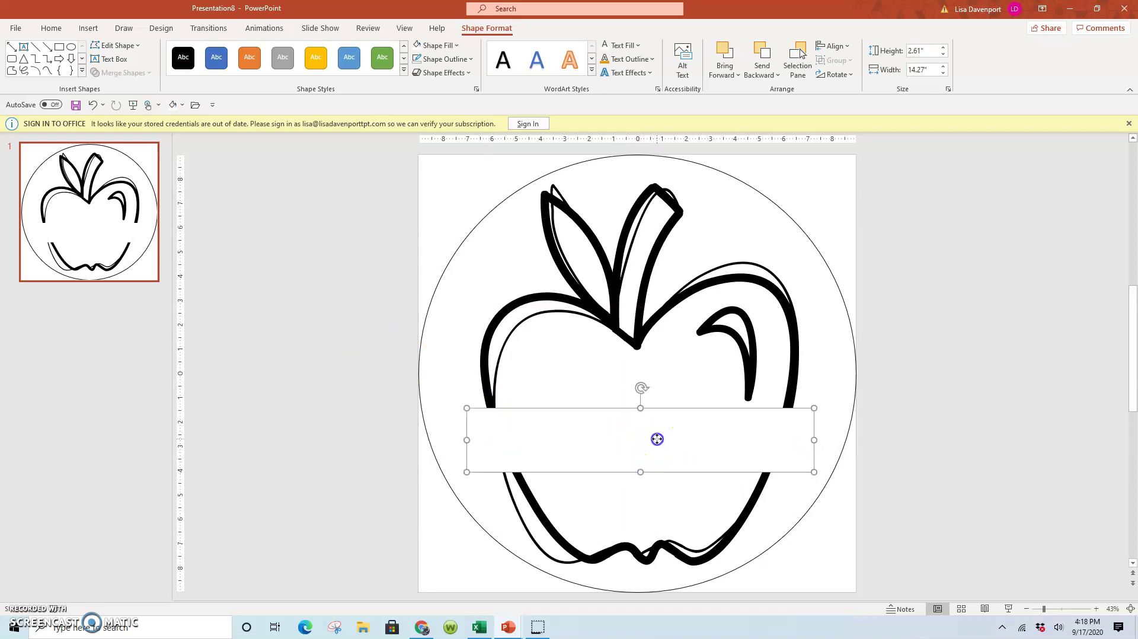
left_click_drag(603, 440, 636, 480)
left_click_drag(637, 405, 639, 421)
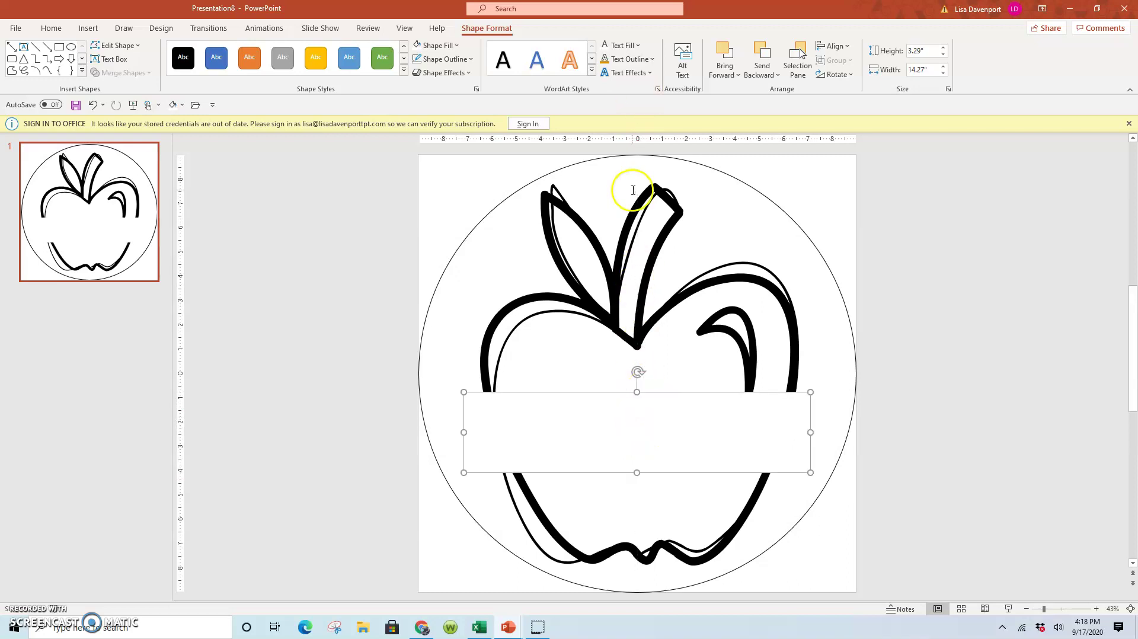
left_click_drag(622, 418, 658, 415)
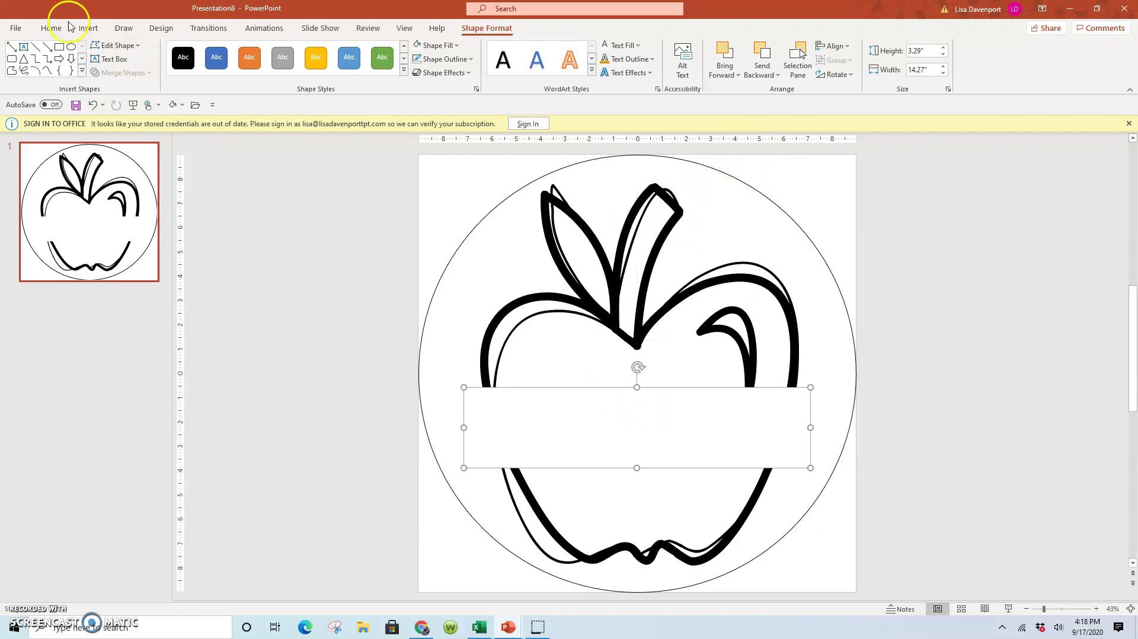
Insert a straight line shape 1" high and 1" wide in the empty area beside the slide
left_click(89, 28)
left_click(216, 56)
left_click(226, 113)
left_click_drag(295, 350, 318, 374)
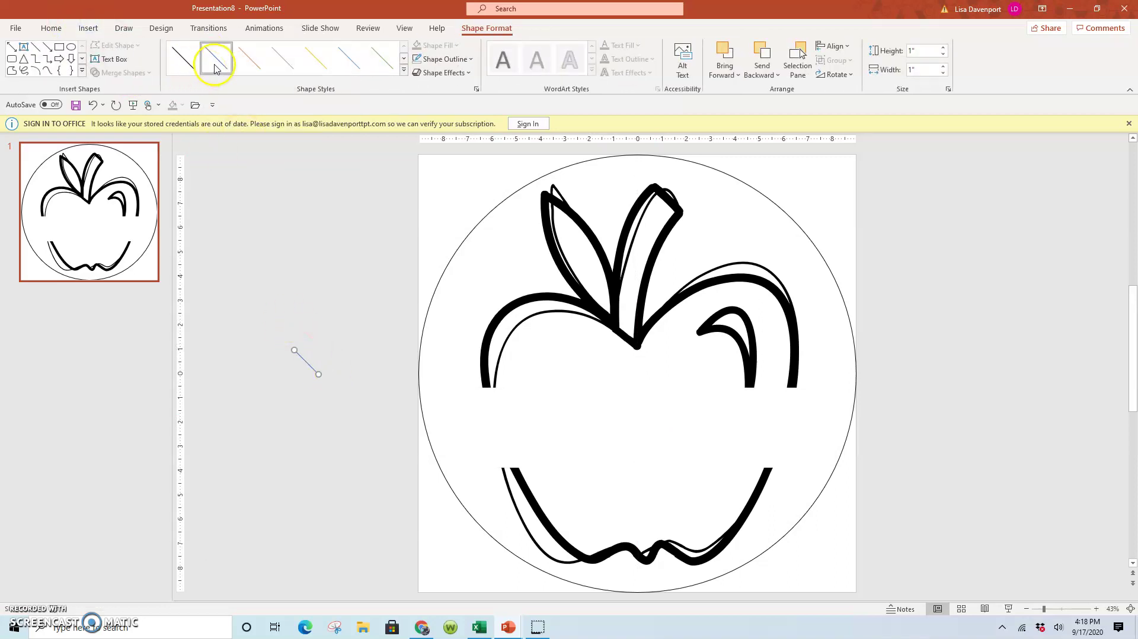
Set the line's colour to black and its width to 10 pt
left_click(440, 60)
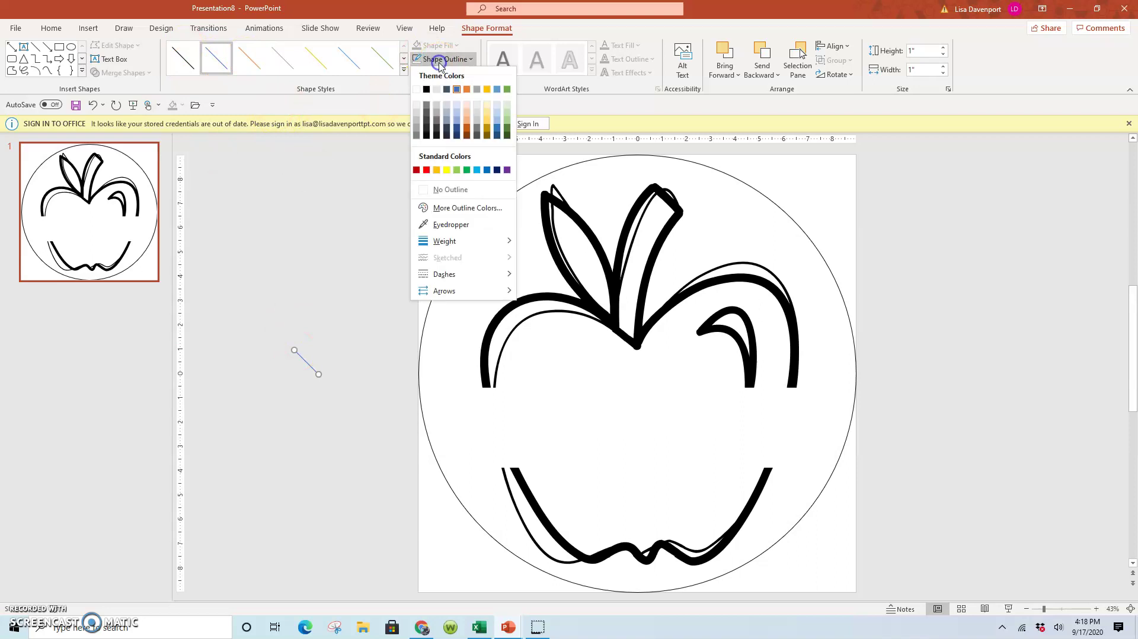
left_click(426, 90)
left_click(440, 59)
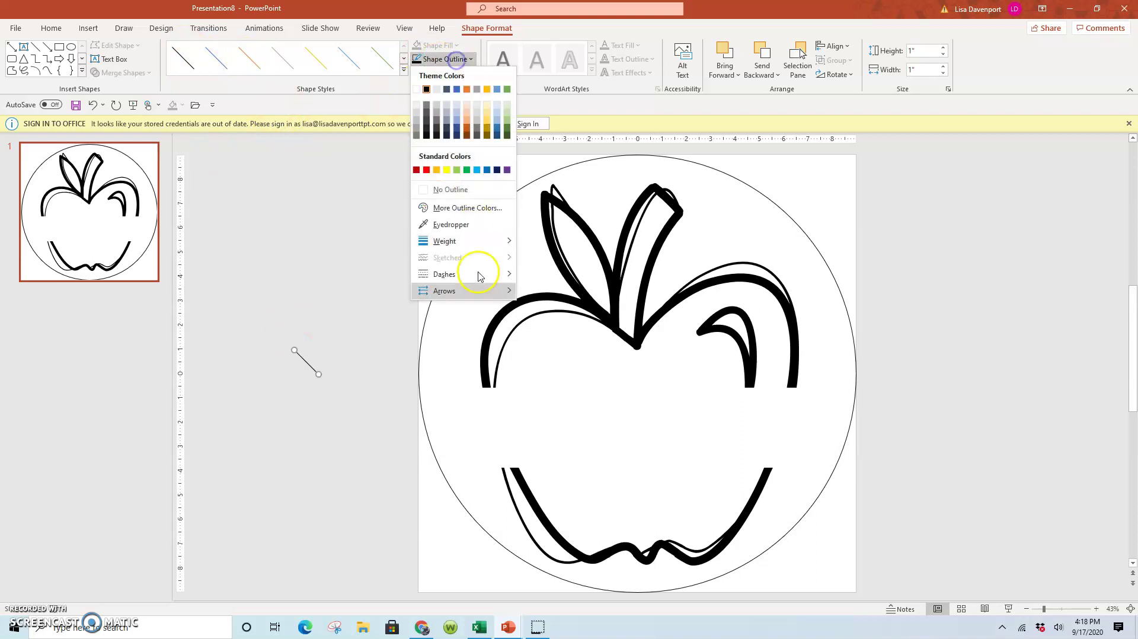
left_click(473, 242)
left_click(573, 384)
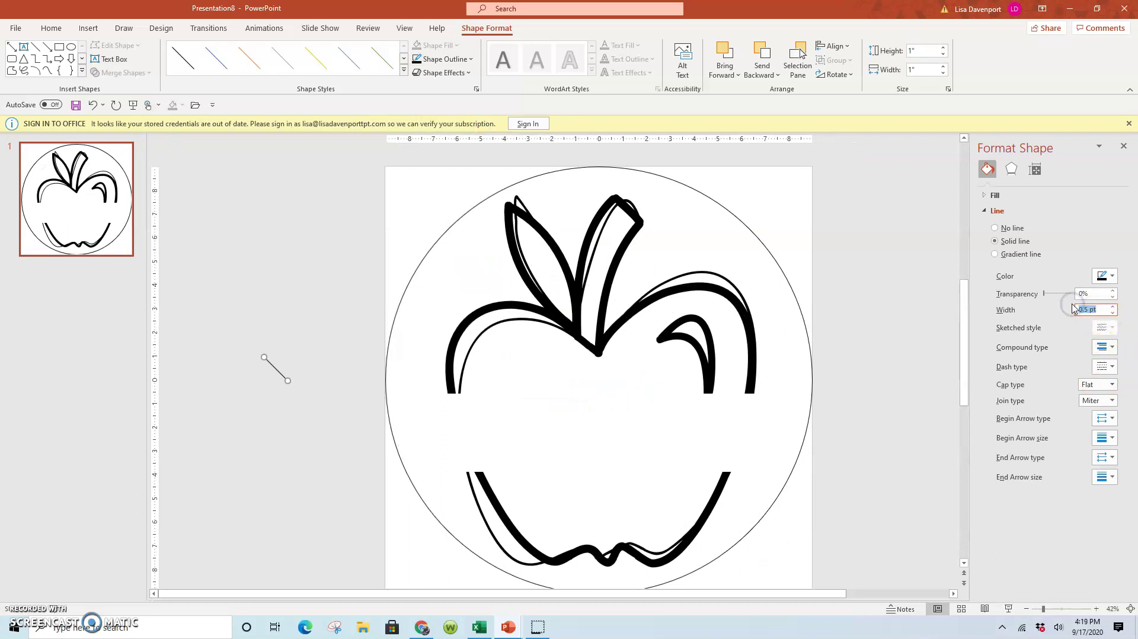
Lay the line flat along the white band's upper edge, 14.27" wide with 0" height, and place a copy along the lower edge
left_click_drag(288, 383, 767, 393)
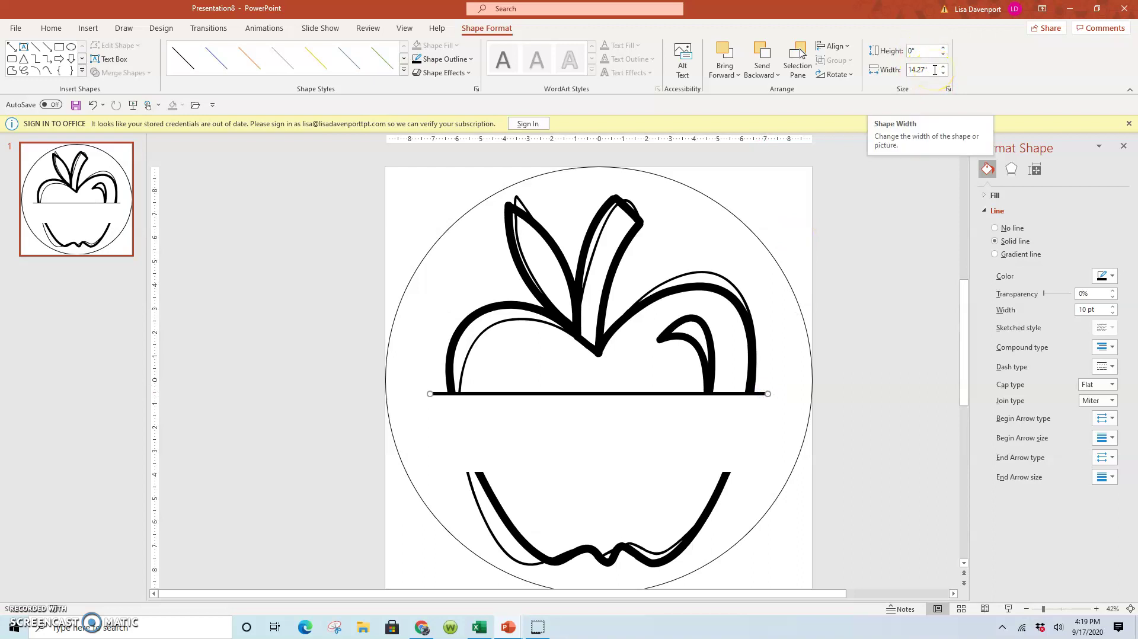
left_click(922, 53)
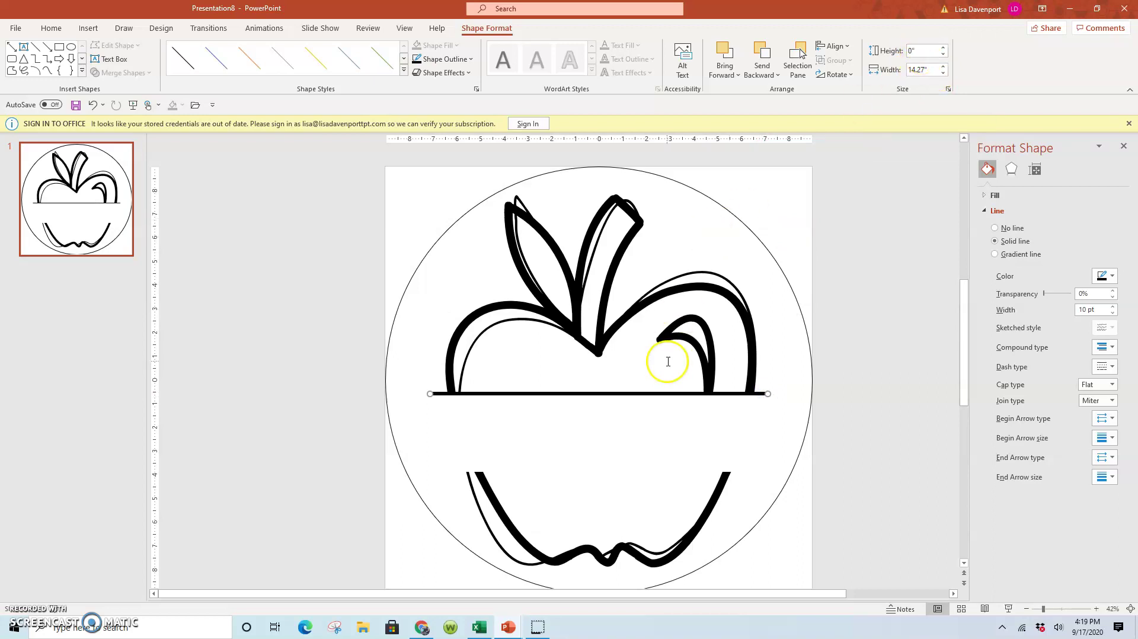
left_click_drag(679, 393, 661, 472)
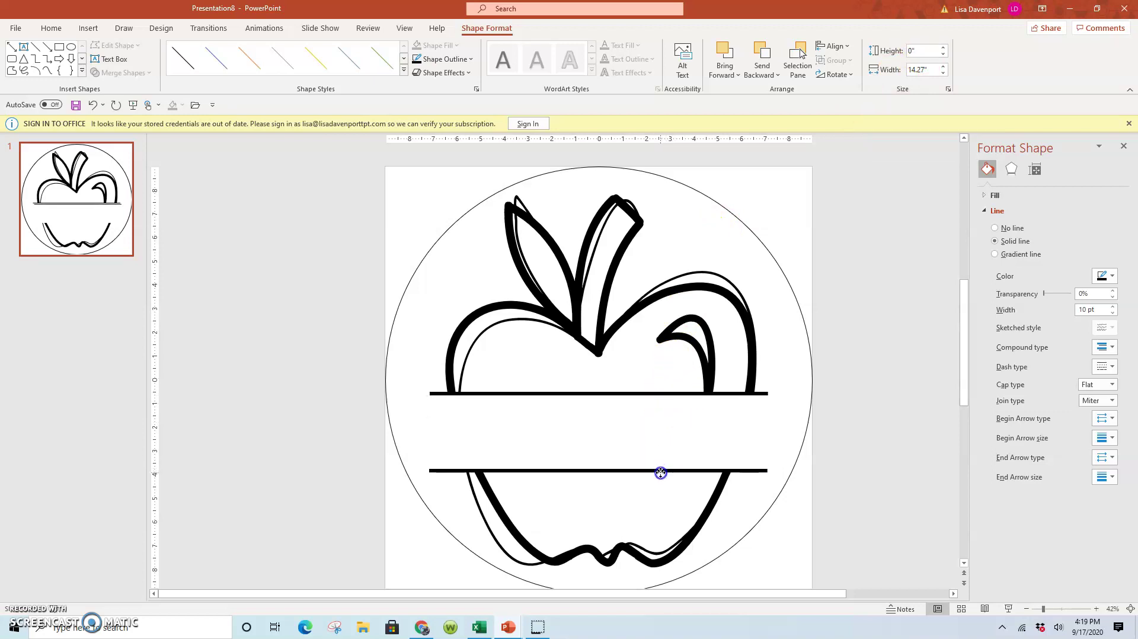
Align the two horizontal lines and the large circle to their common horizontal centre
left_click(649, 394, "shift")
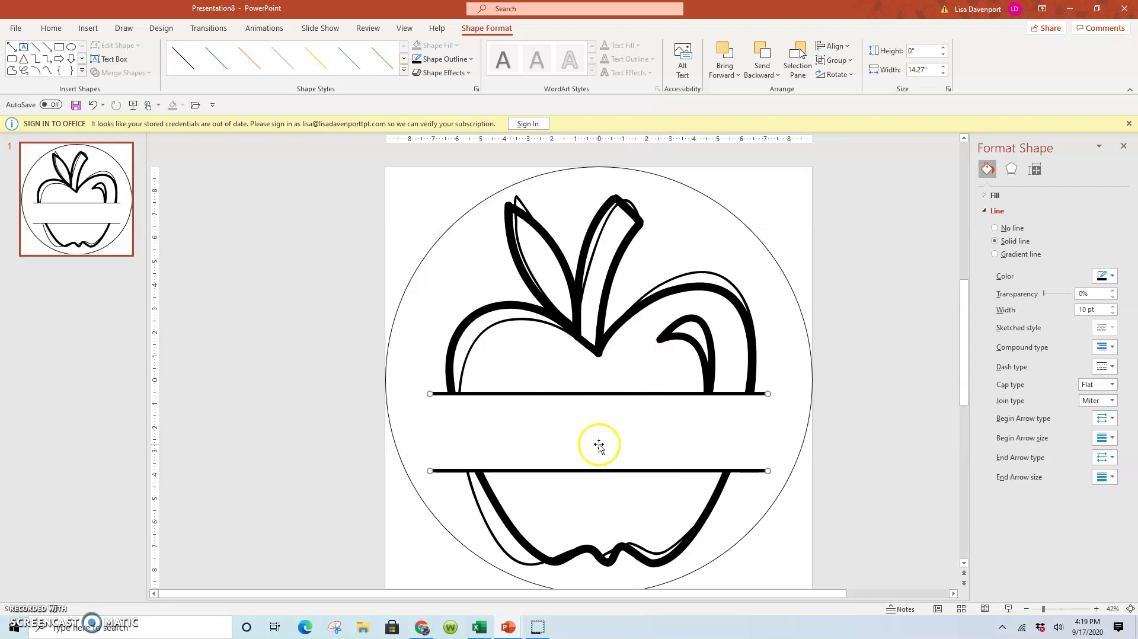
left_click(145, 377)
left_click(579, 469)
left_click(593, 392, "shift")
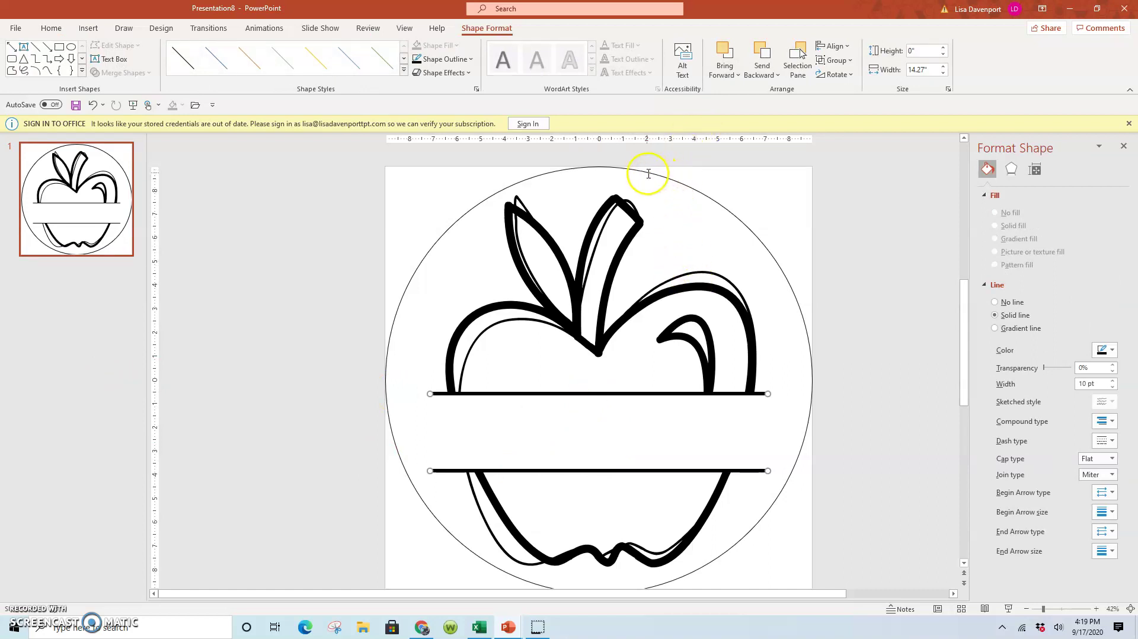
left_click(601, 172, "shift")
left_click(432, 244, "shift")
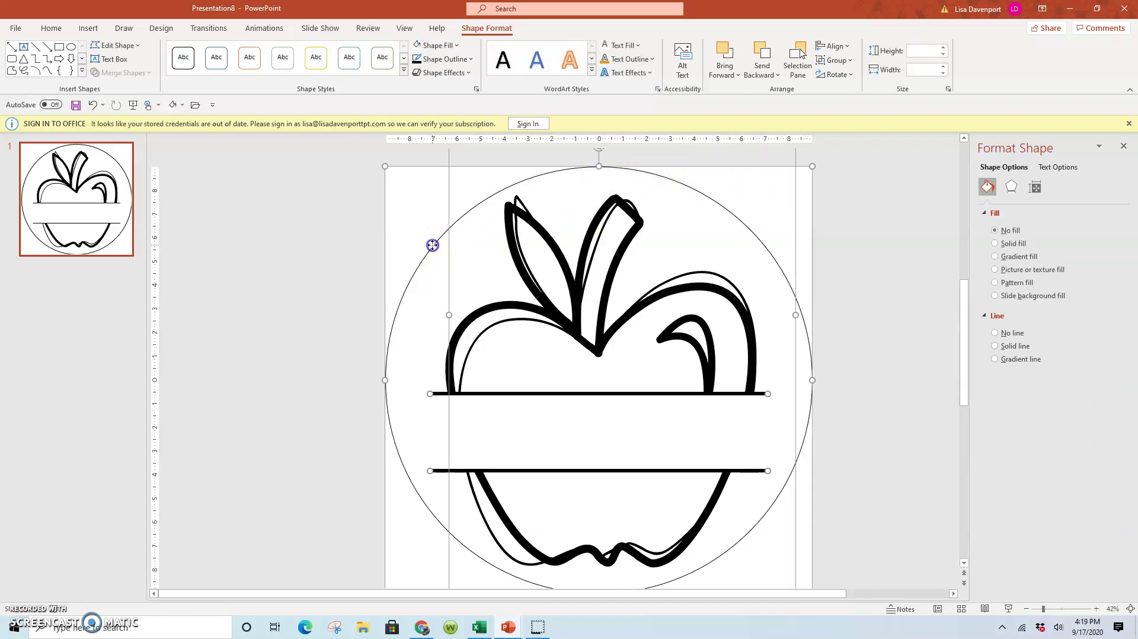
left_click(448, 294, "shift")
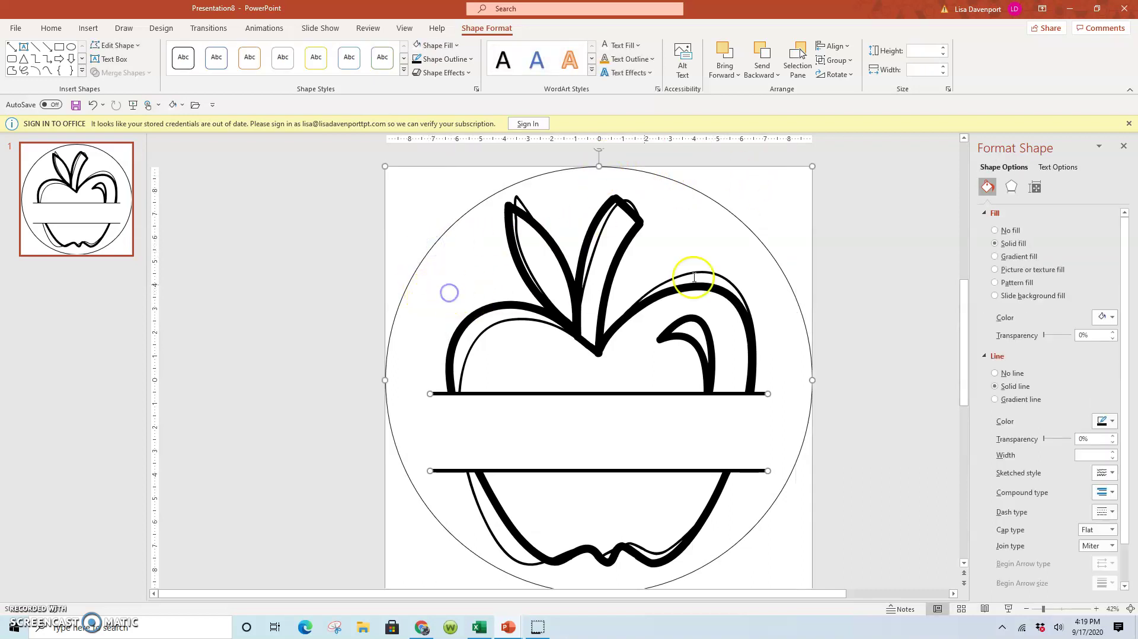
left_click(833, 45)
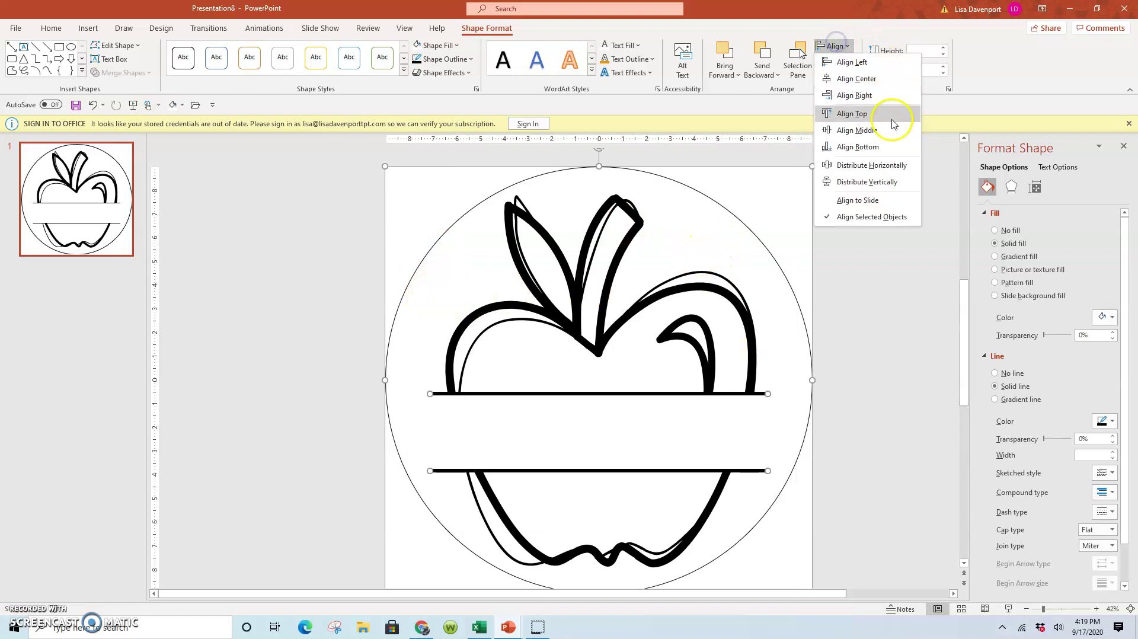
left_click(880, 78)
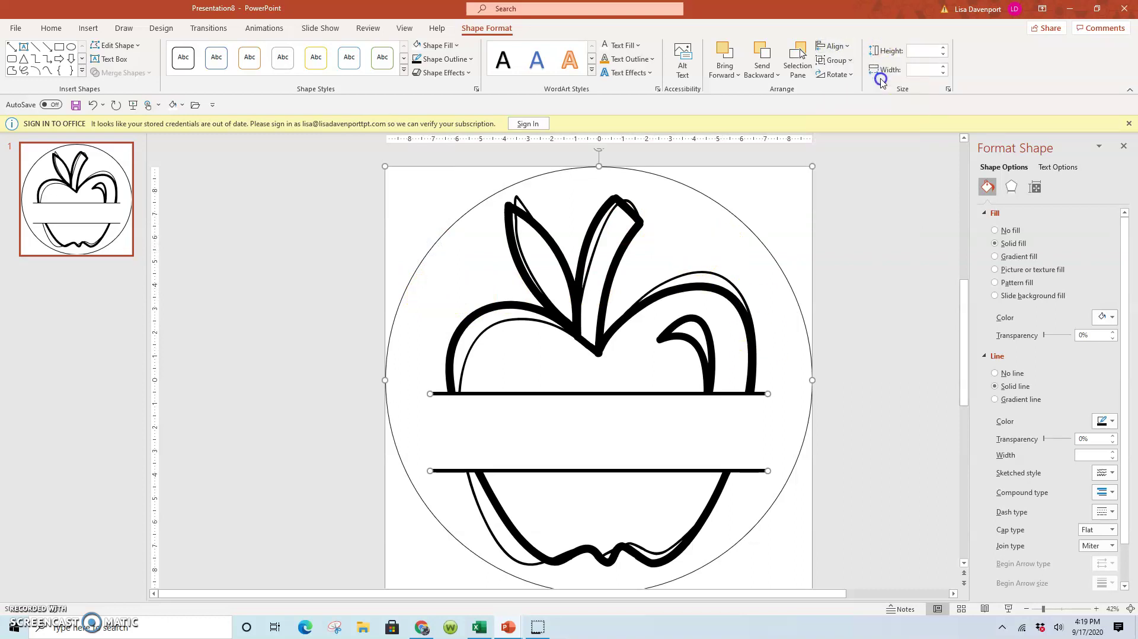
left_click(864, 331)
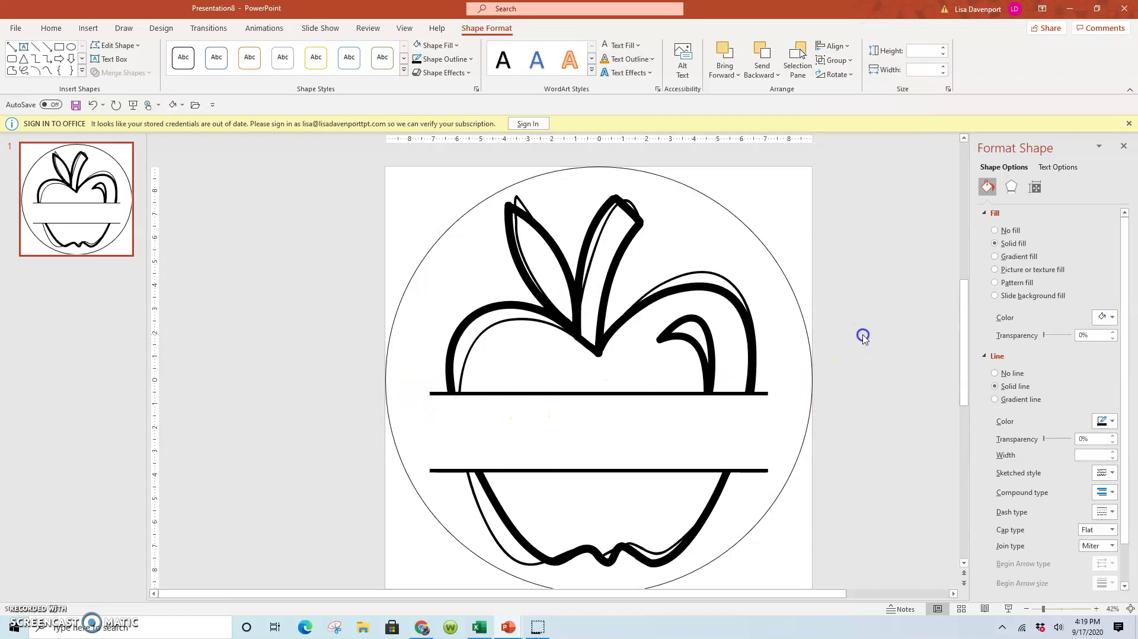
Add a text box reading "Mrs." in the empty area beside the slide
left_click(89, 28)
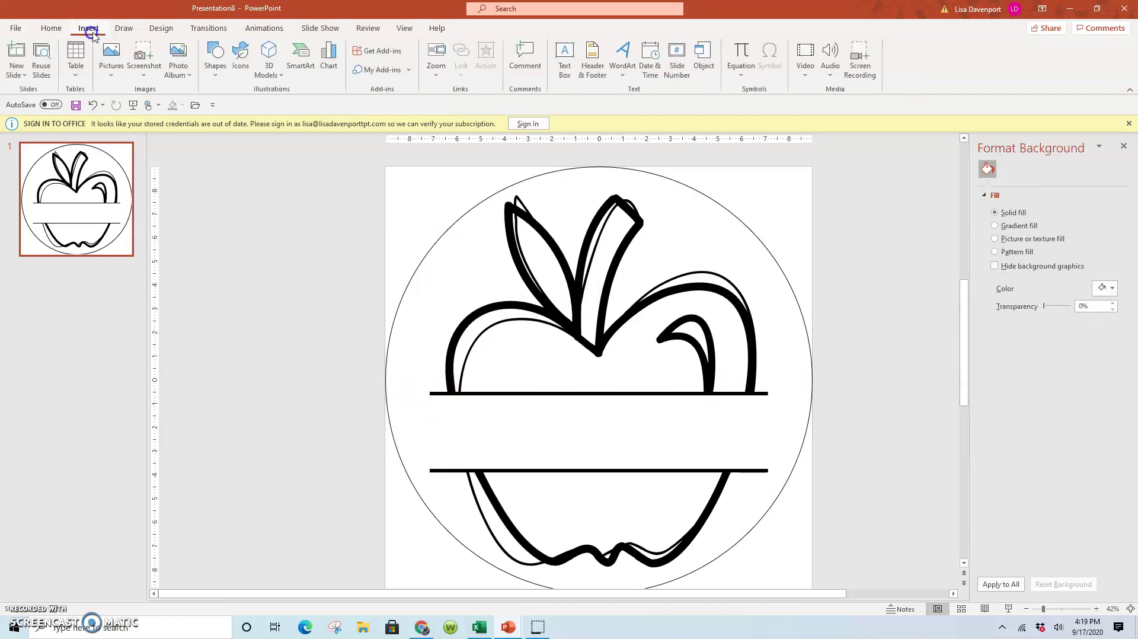
left_click(561, 71)
left_click(563, 71)
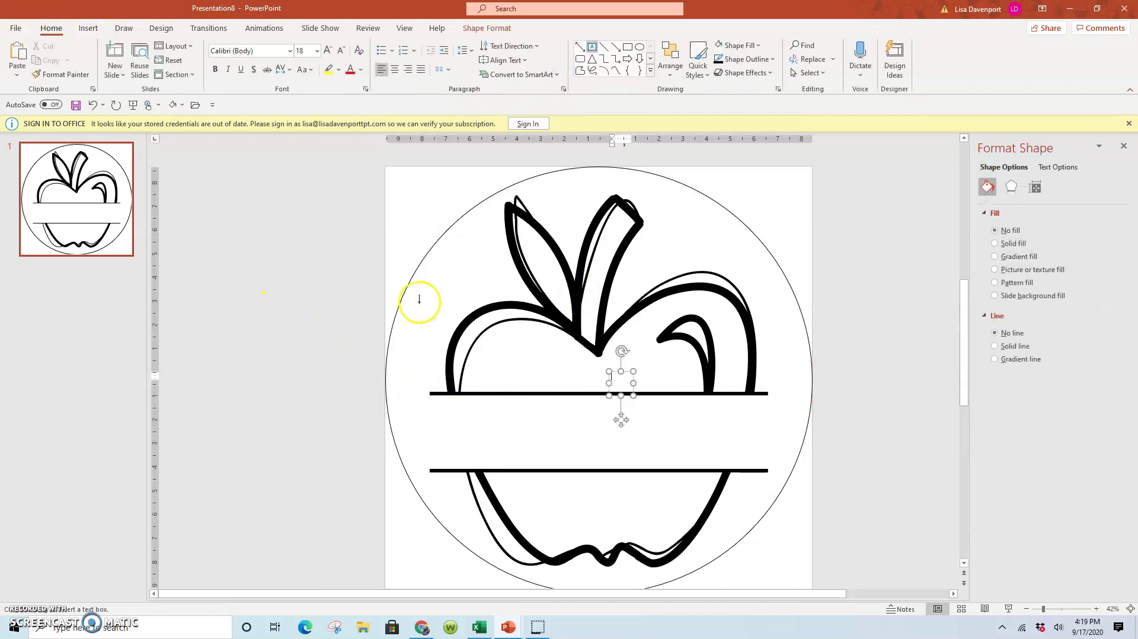
left_click_drag(633, 396, 344, 323)
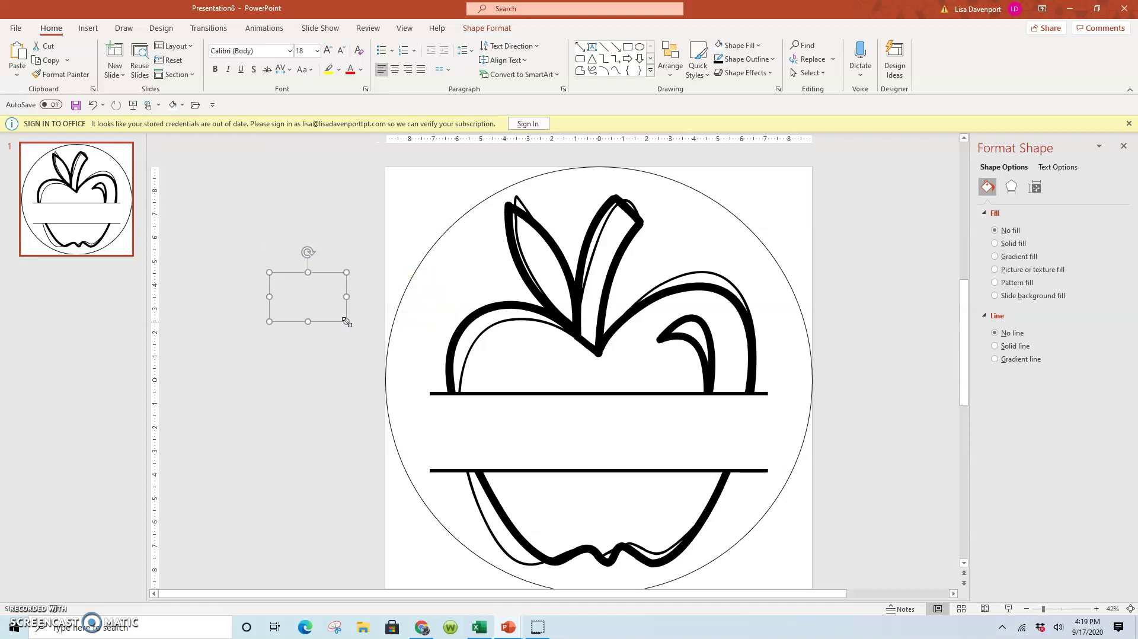
type("Mrs")
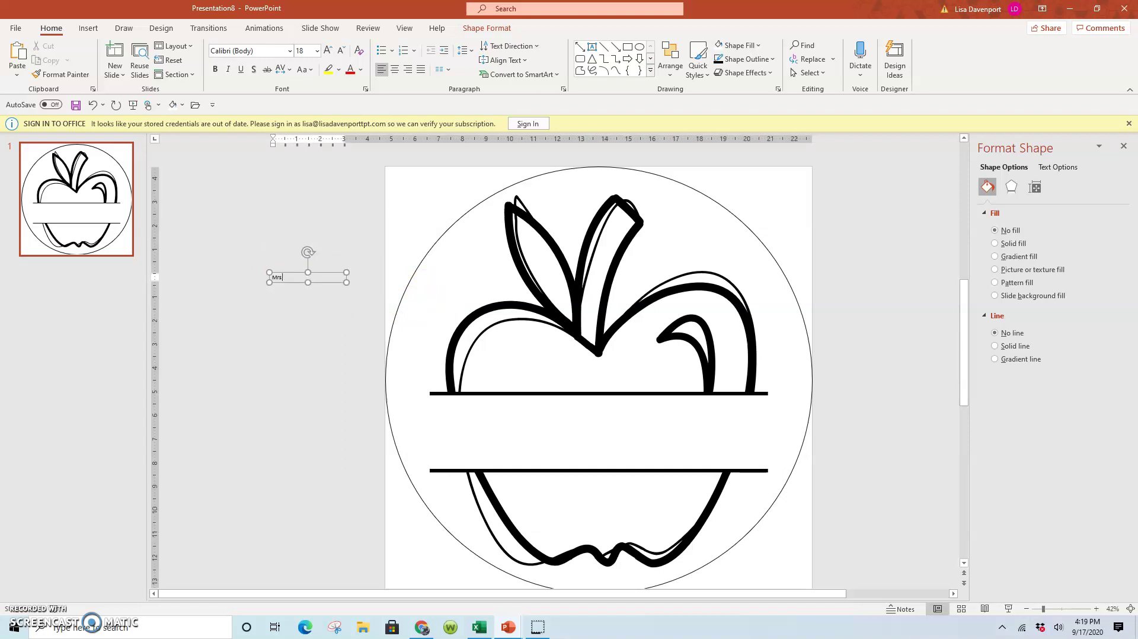
type(".")
left_click_drag(330, 277, 333, 297)
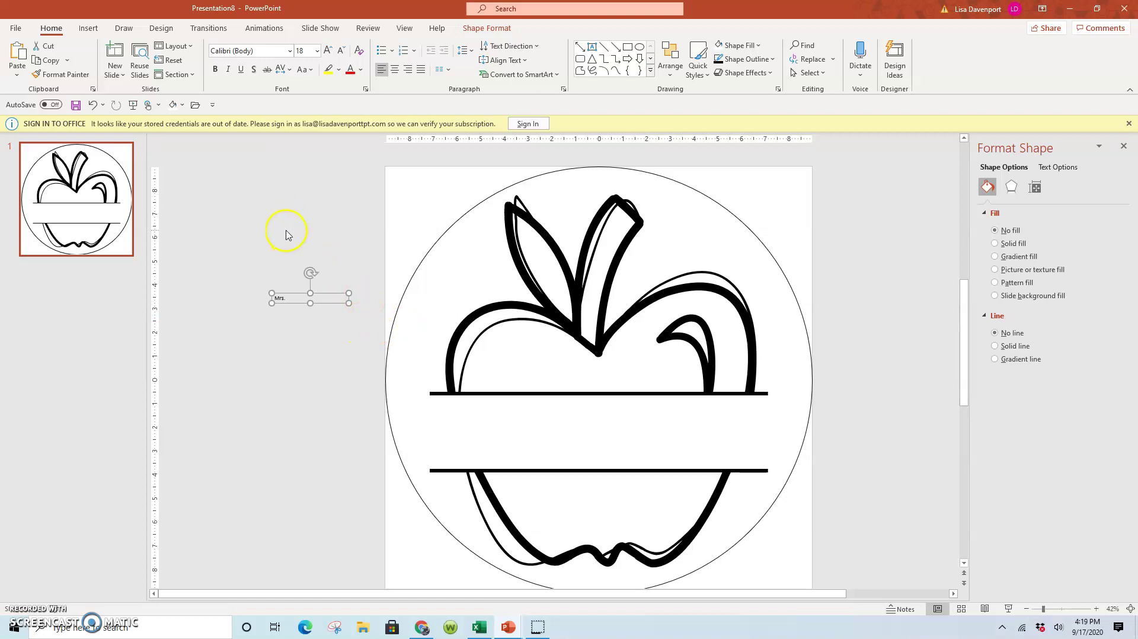
Set the "Mrs." text to the AGHangry font and enlarge it to size 199
left_click(259, 51)
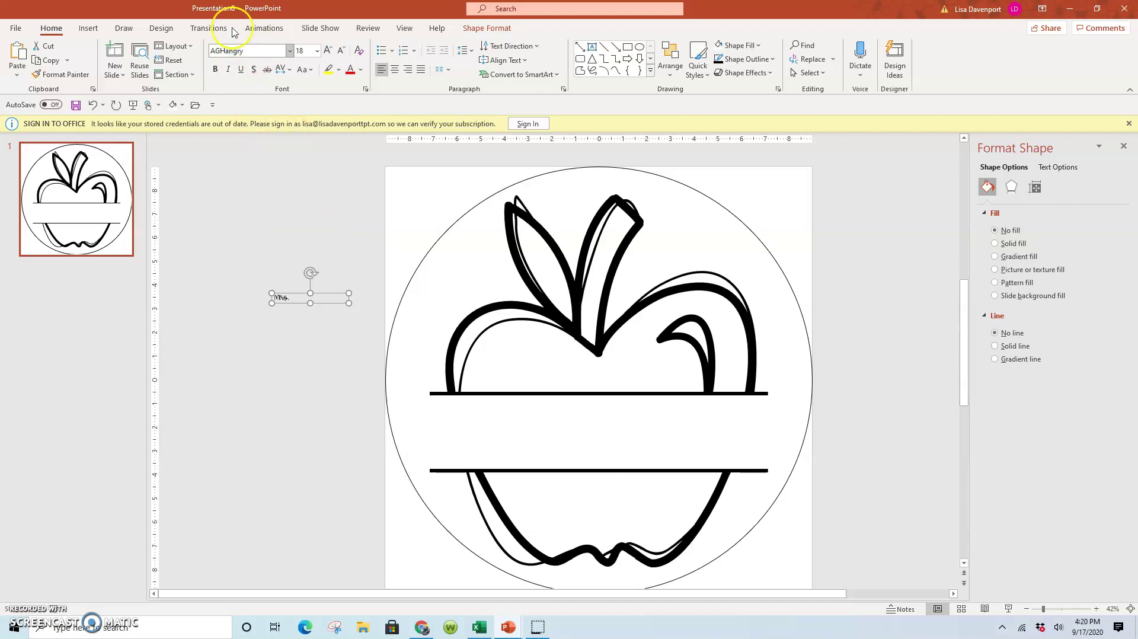
left_click(328, 52)
left_click(328, 51)
left_click(329, 51)
left_click(328, 52)
left_click(328, 52)
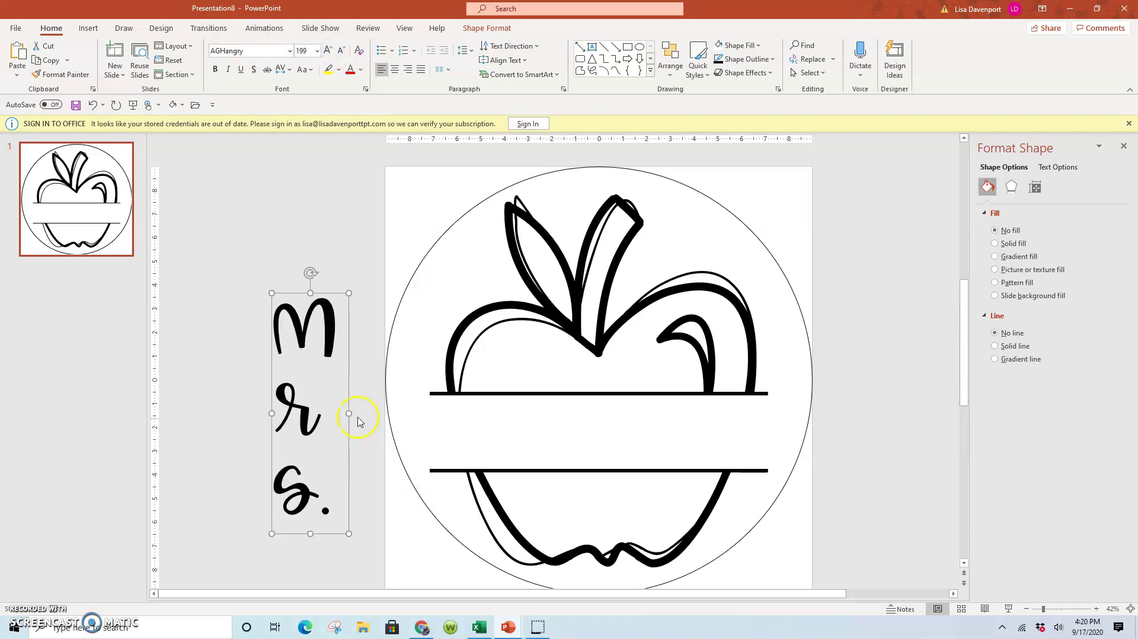
Widen the "Mrs." text box to keep it on one line, then fit it inside the apple's blank band at size 138
left_click_drag(347, 414, 549, 414)
left_click_drag(381, 375, 554, 458)
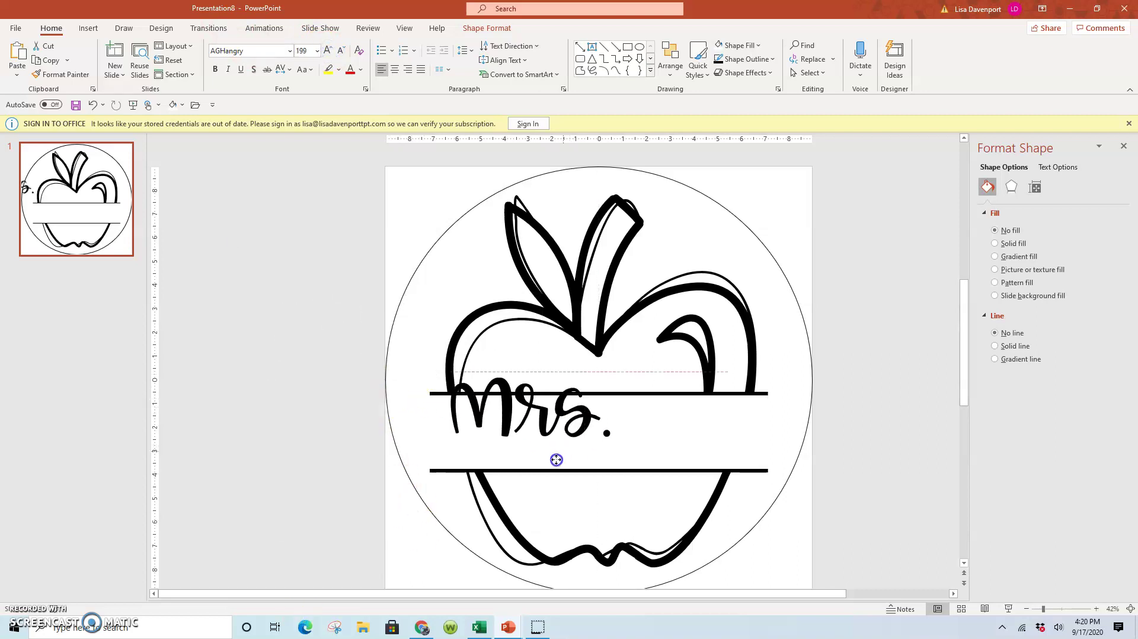
left_click(341, 50)
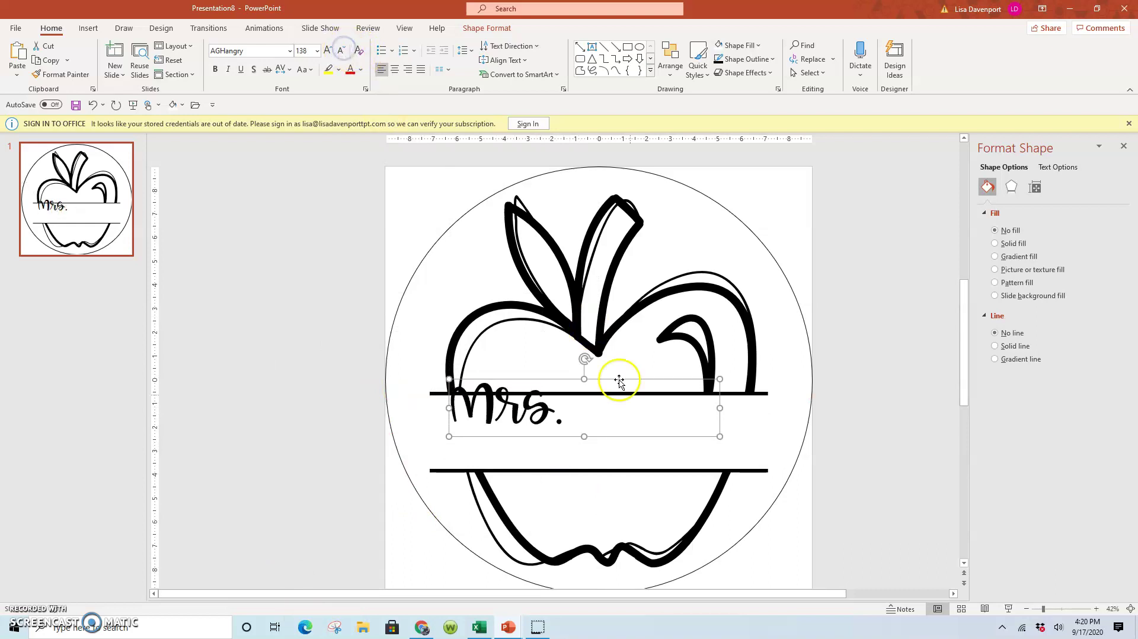
left_click_drag(623, 432, 503, 363)
Replace the text in a copy of the "Mrs." box with the teacher's surname in the PBTalkaLatte font
left_click(284, 51)
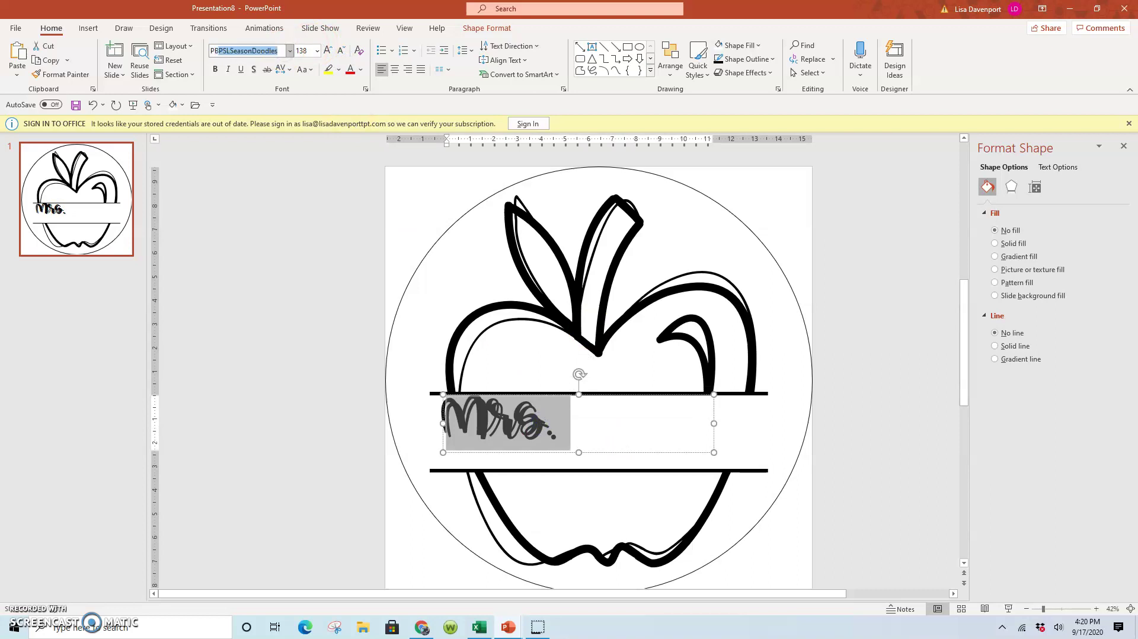
type("PBTalkaLatte")
key("Return")
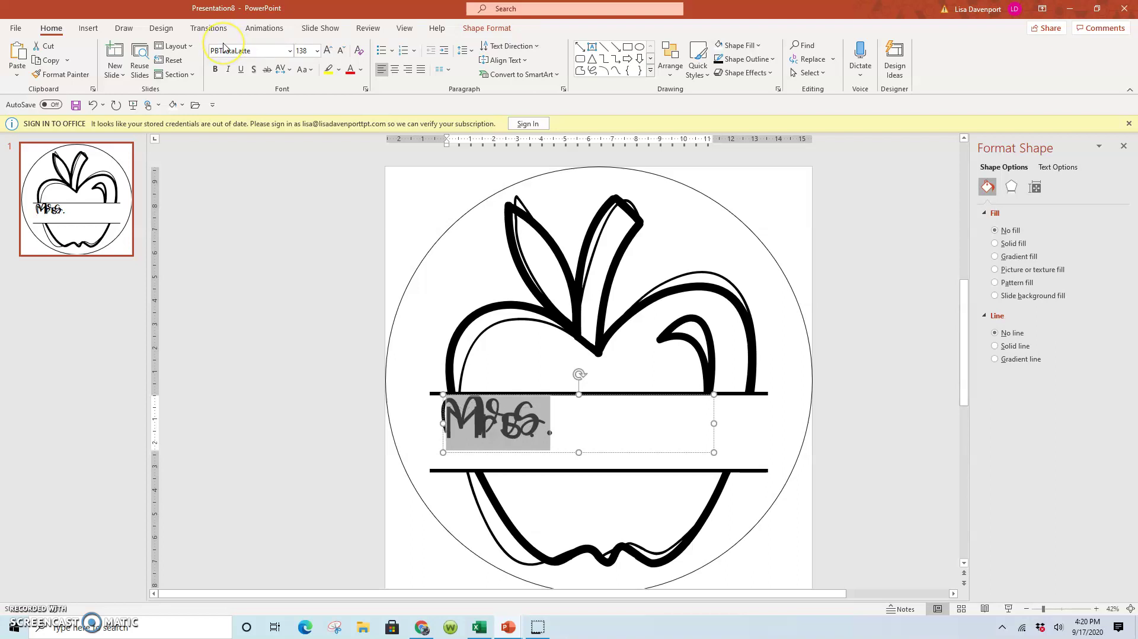
type("Skoblocki")
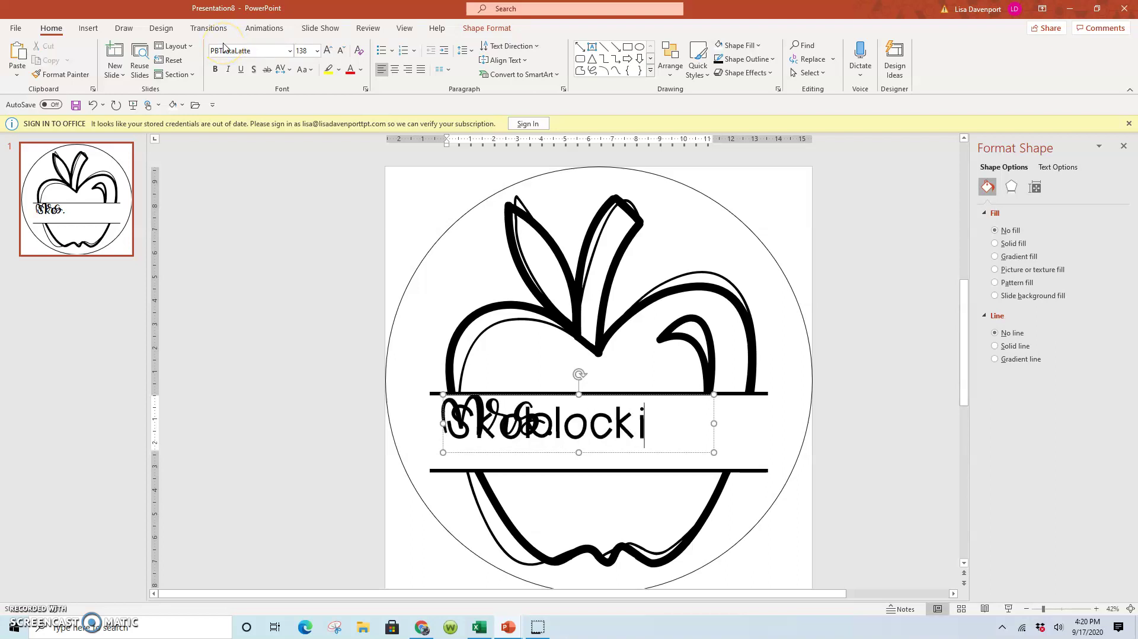
Move the surname text box just after "Mrs." in the band and dismiss the spelling mark on the surname
left_click_drag(660, 452, 779, 448)
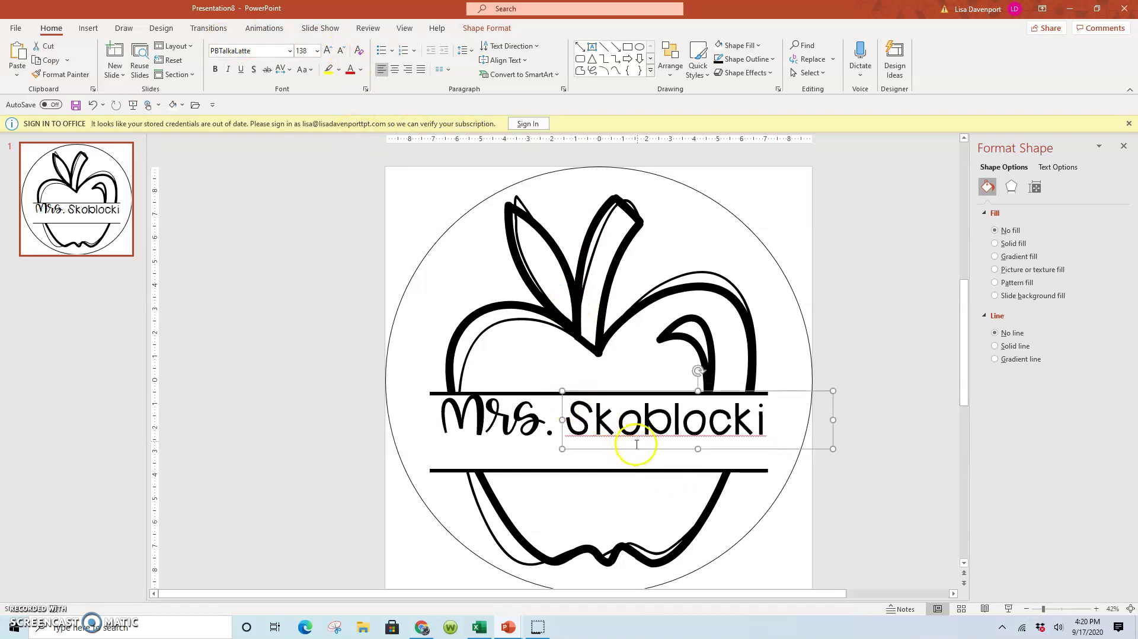
right_click(670, 434)
left_click(732, 525)
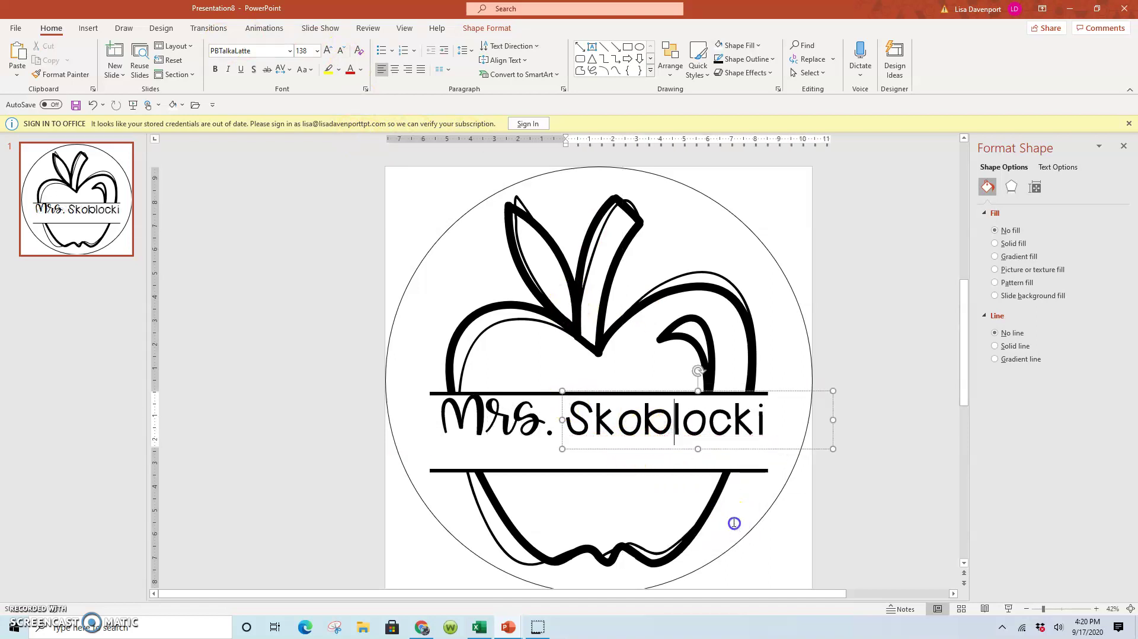
Correct the spelling of the surname in the band by replacing its second "o" with "i"
left_click(667, 449)
left_click_drag(681, 426, 691, 427)
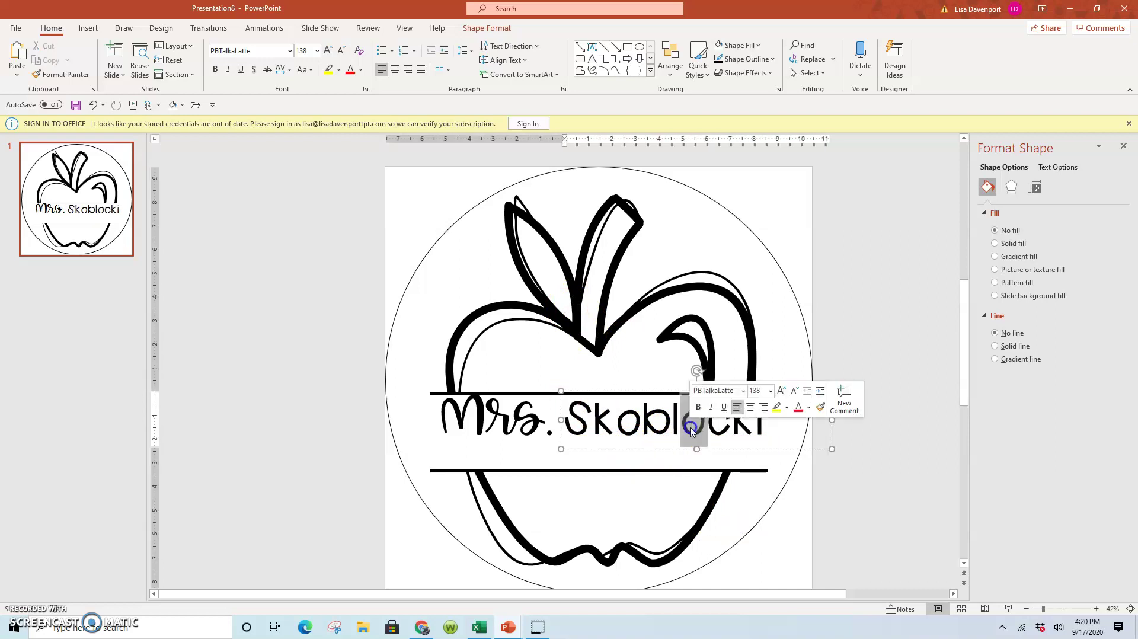
type("i")
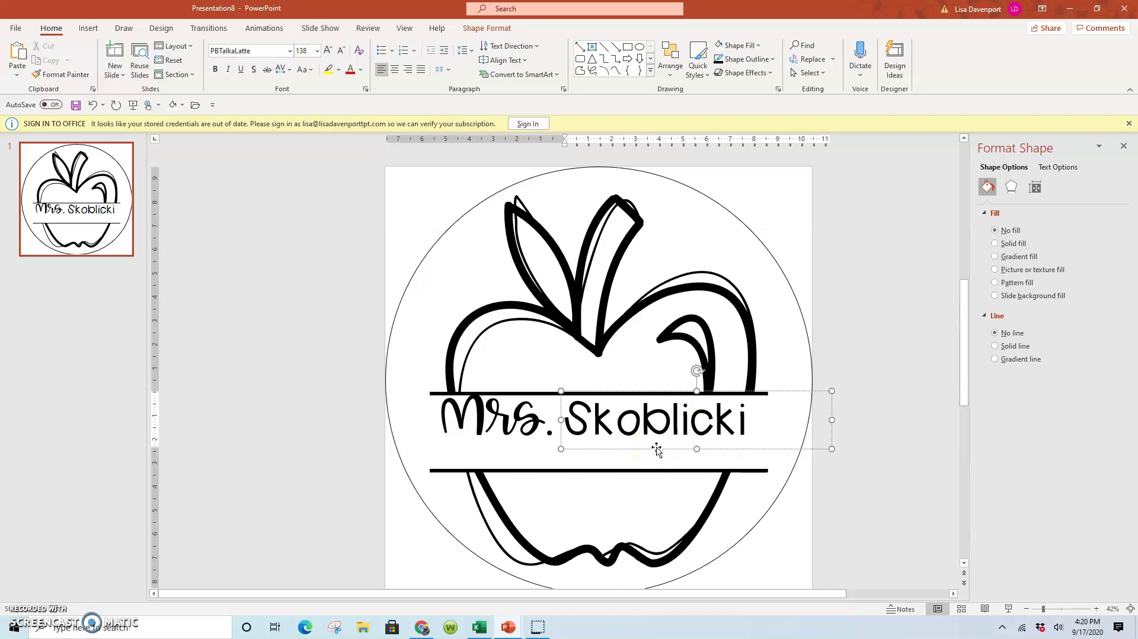
Duplicate the surname text box and replace the copy's text with "School Counselor"
left_click(657, 449)
double_click(656, 442)
left_click(668, 436)
type("Counselor")
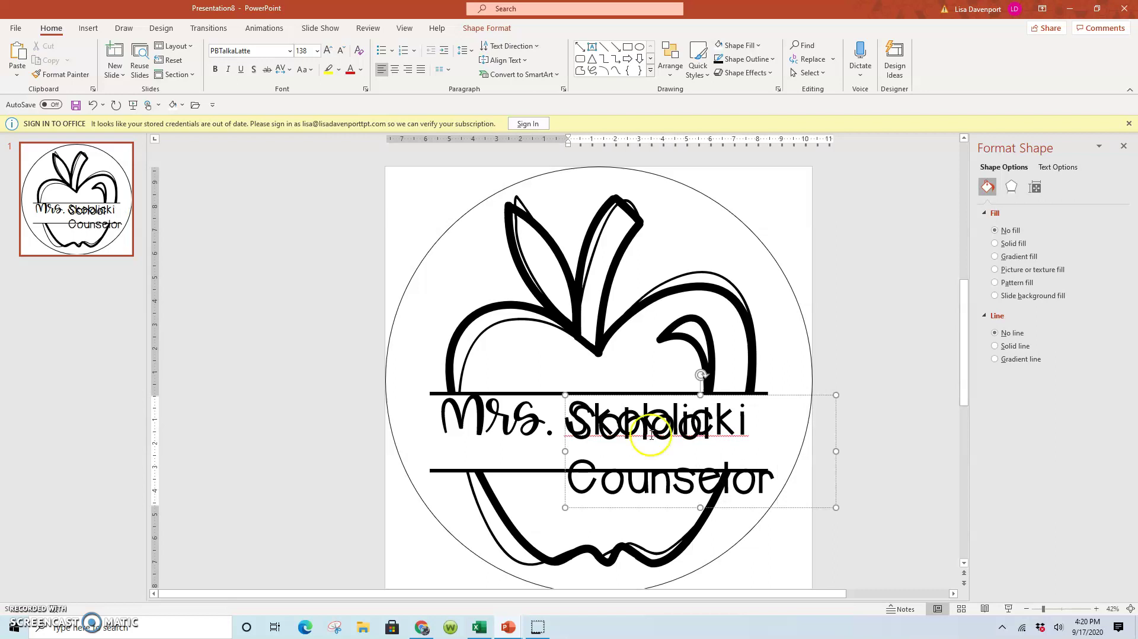
Change the font of the "School Counselor" text to Century Gothic
left_click(836, 467)
left_click(272, 49)
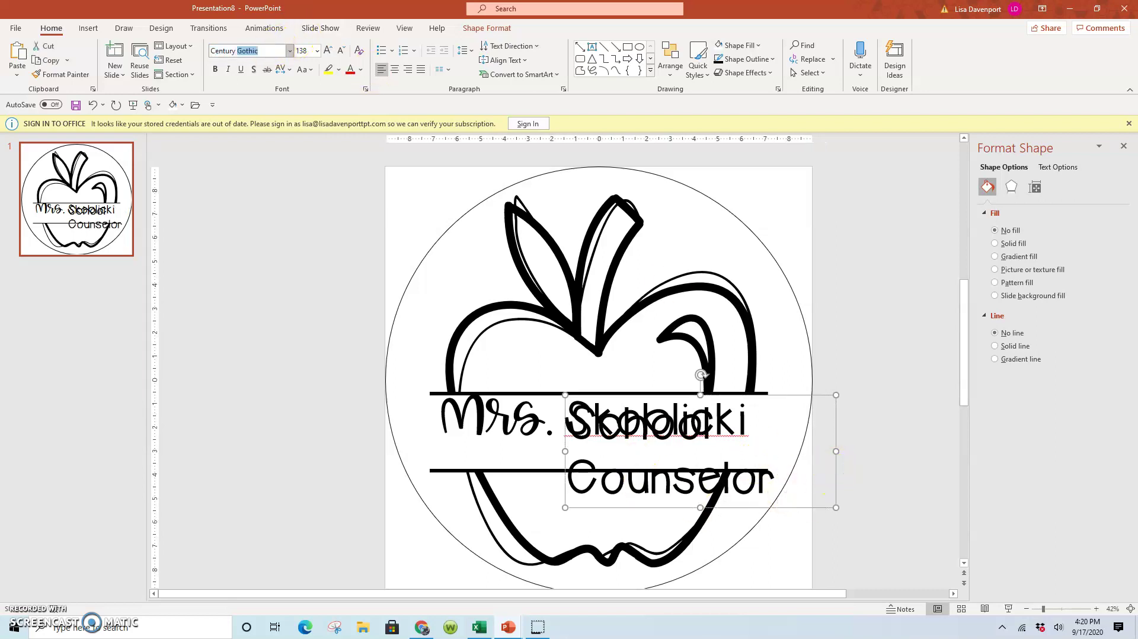
type("Century")
key("Return")
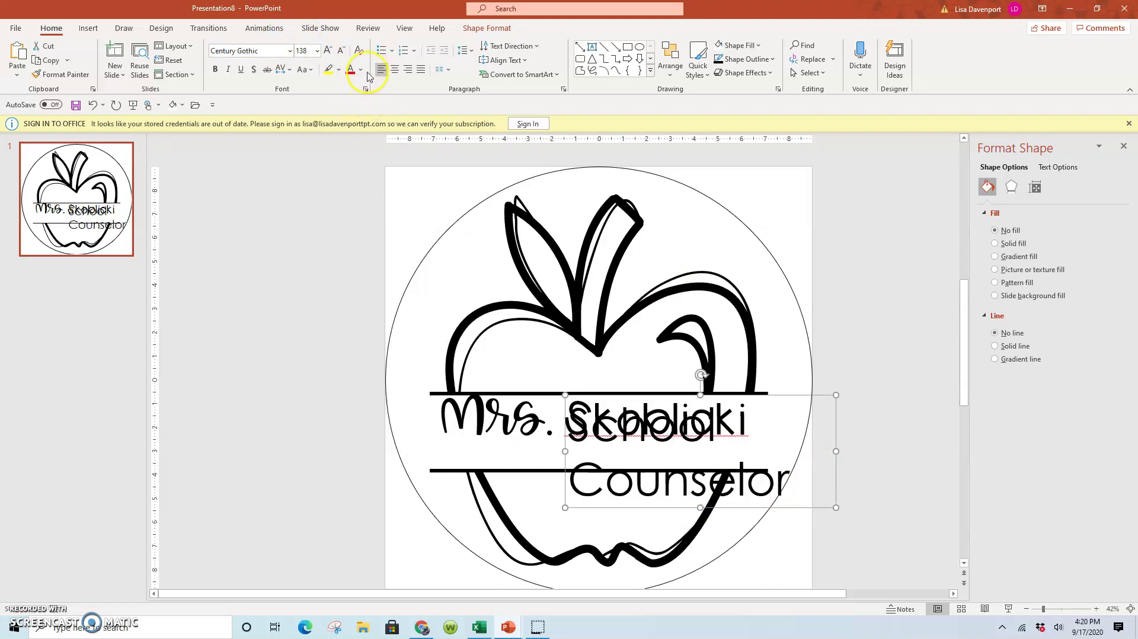
Reduce the "School Counselor" text to size 96, widen its box to the full slide width and centre the text
left_click(341, 50)
left_click_drag(565, 450, 381, 439)
left_click_drag(838, 414, 815, 415)
left_click(394, 70)
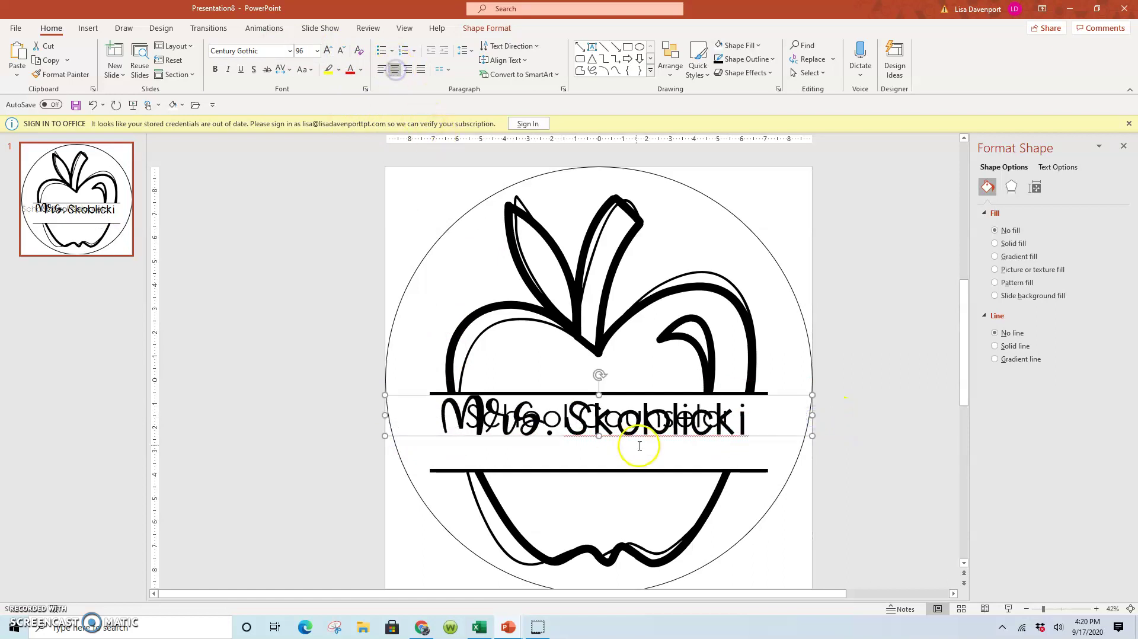
Move the "School Counselor" box beneath the name inside the band and dismiss the spelling mark on the surname
left_click_drag(665, 437, 662, 470)
left_click(787, 399)
left_click(692, 422)
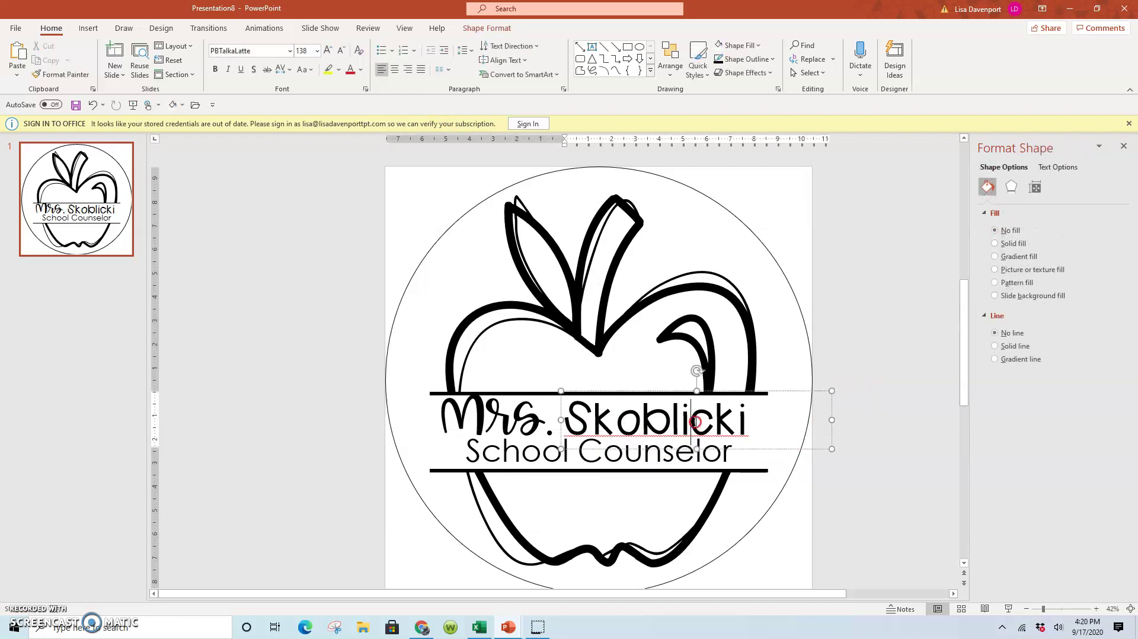
right_click(697, 422)
left_click(859, 354)
left_click(107, 548)
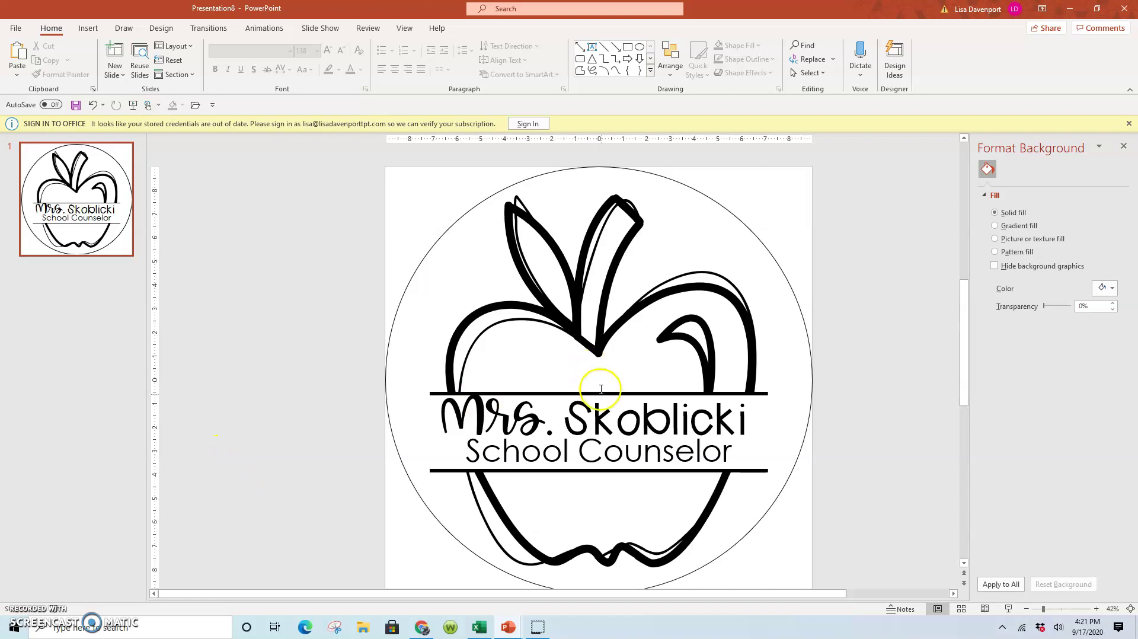
Lower "Mrs." slightly, then nudge it together with the surname to the right to centre them in the band
left_click(517, 409)
left_click_drag(538, 389, 556, 399)
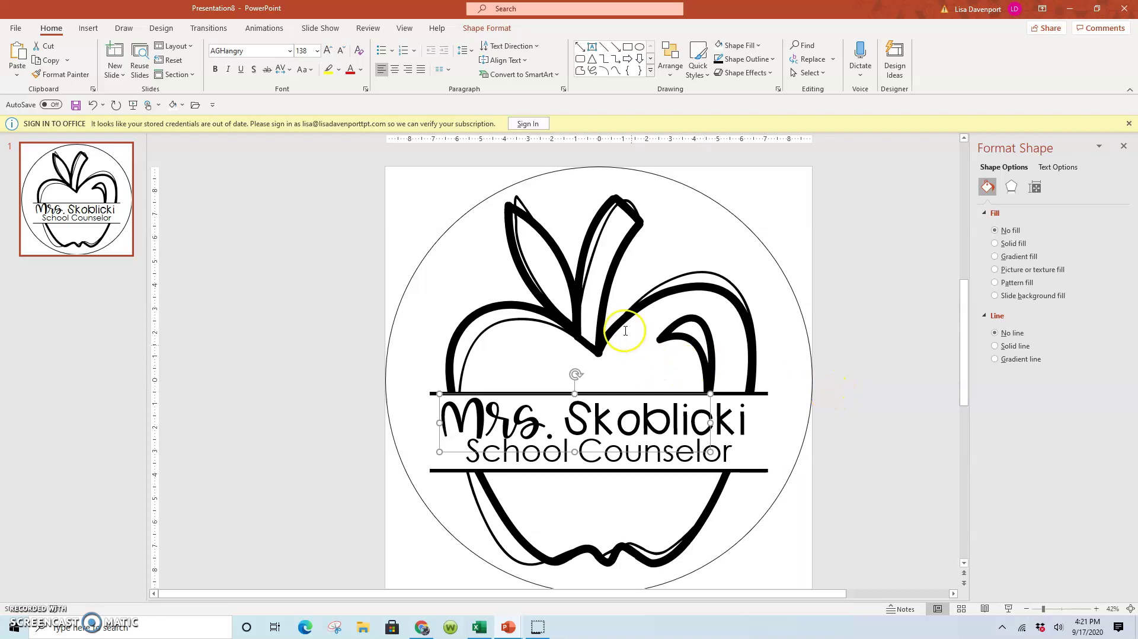
left_click(655, 401, "shift")
key("Right")
key("Right")
key("Right")
key("Right")
left_click(868, 338)
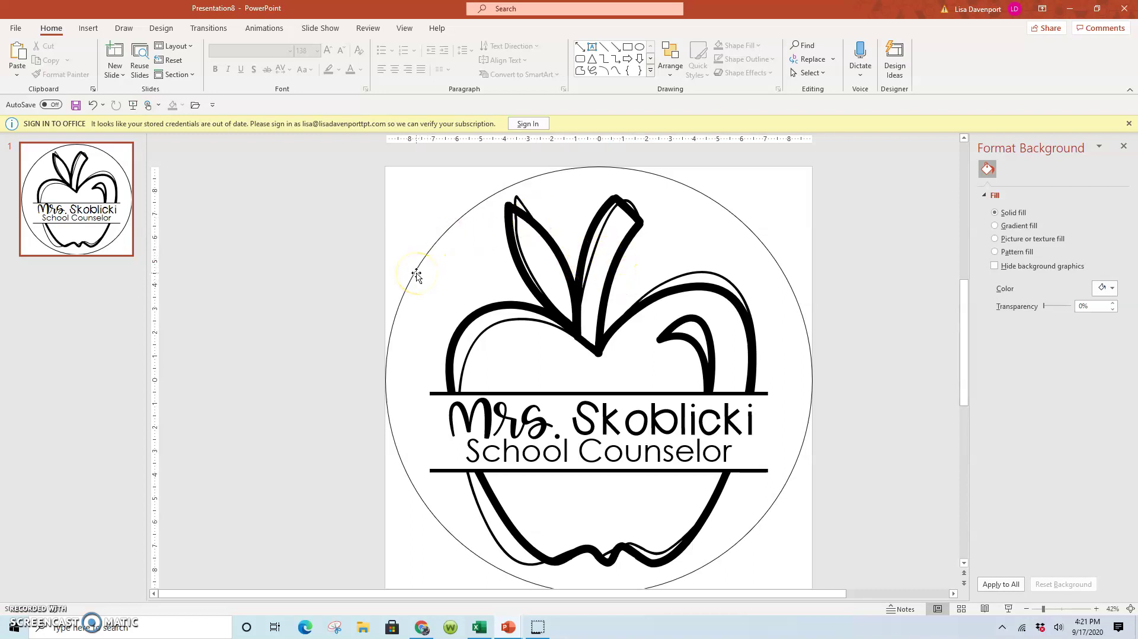
Save the apple, band lines and text without the circle as a PNG in the GLOWFORGE folder, named with the teacher's title and surname plus "Apple"
left_click(579, 287)
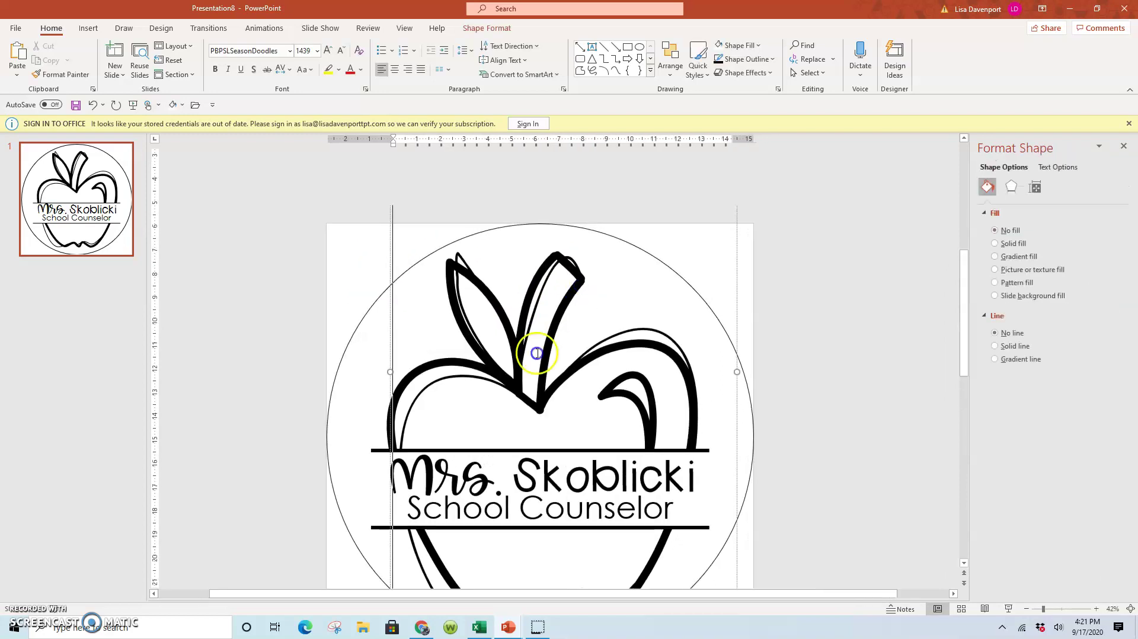
left_click_drag(284, 415, 963, 569)
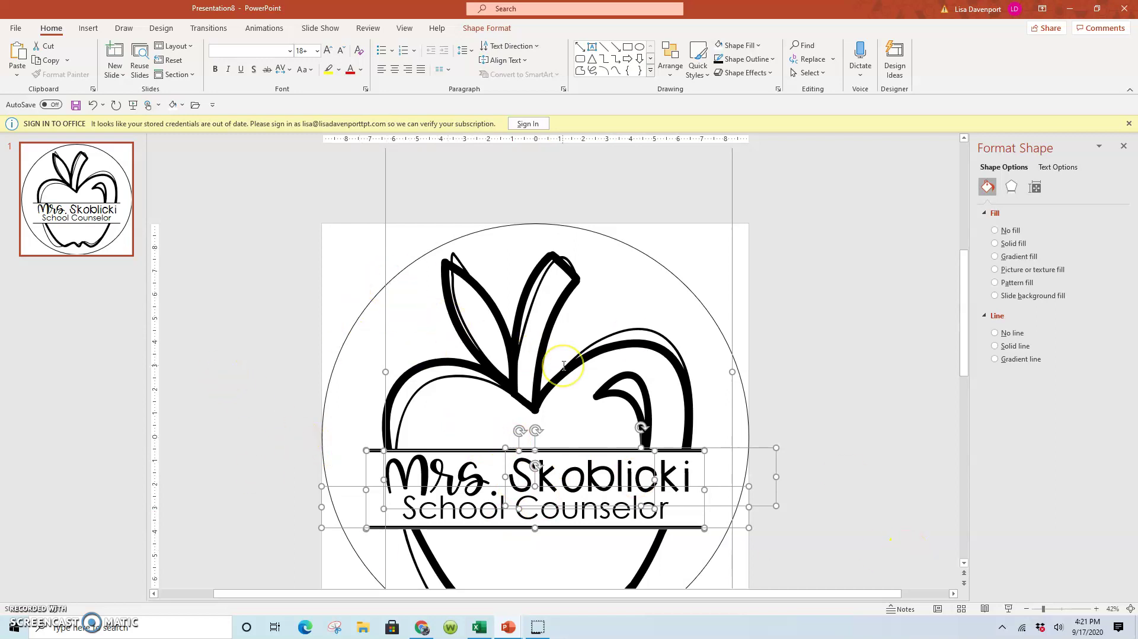
right_click(384, 316)
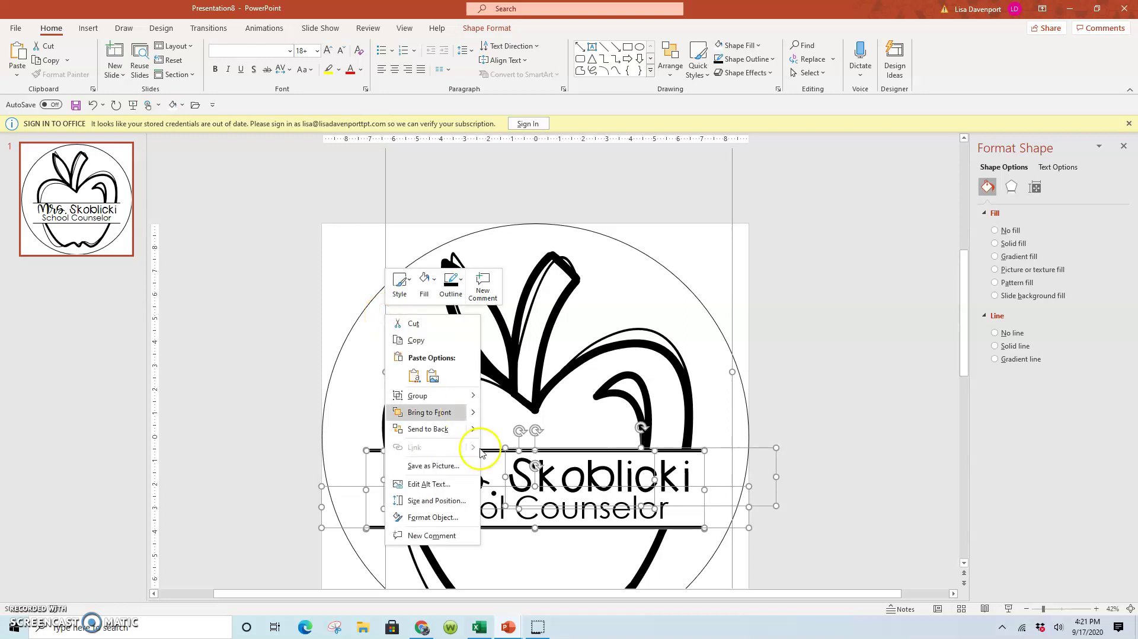
left_click(442, 468)
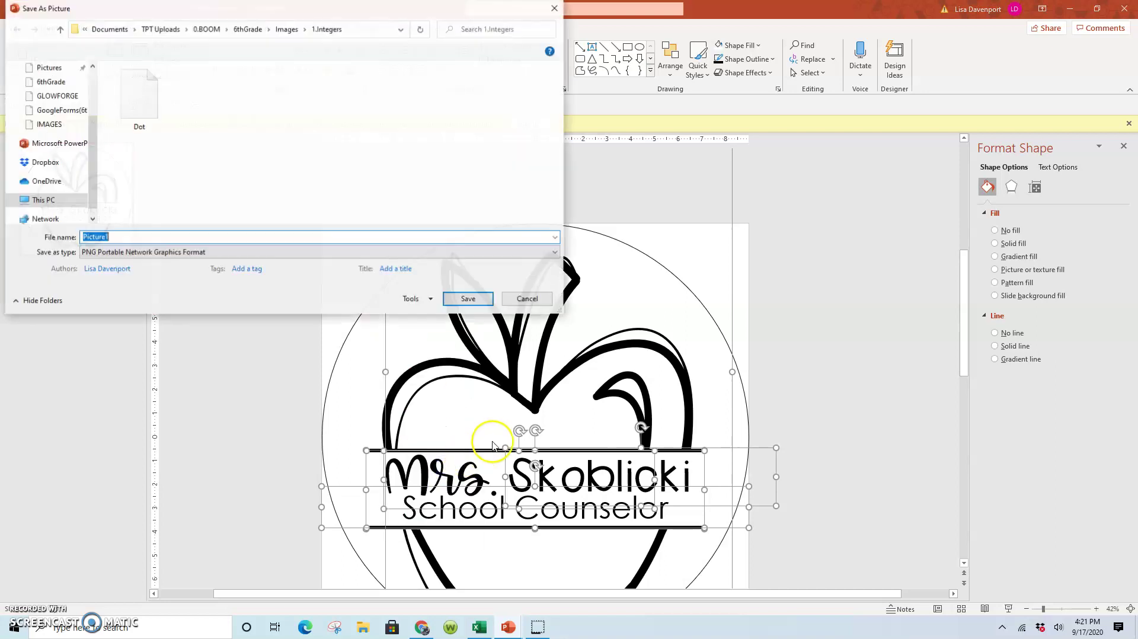
left_click(59, 95)
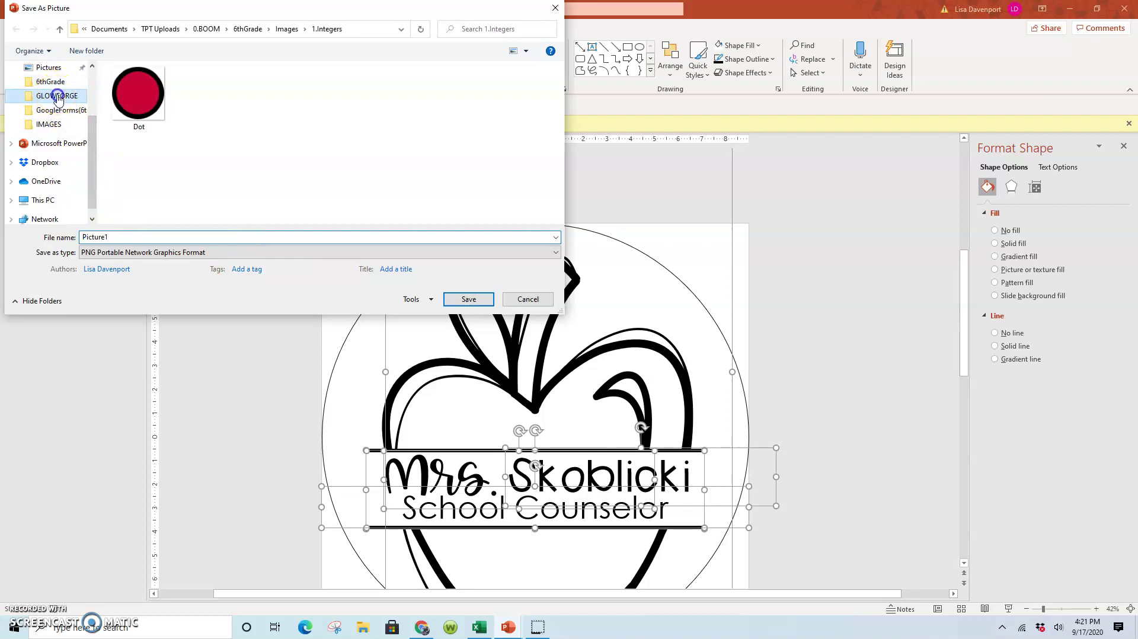
type("Ms.")
key("BackSpace")
key("BackSpace")
type("rsSkoblickiApple")
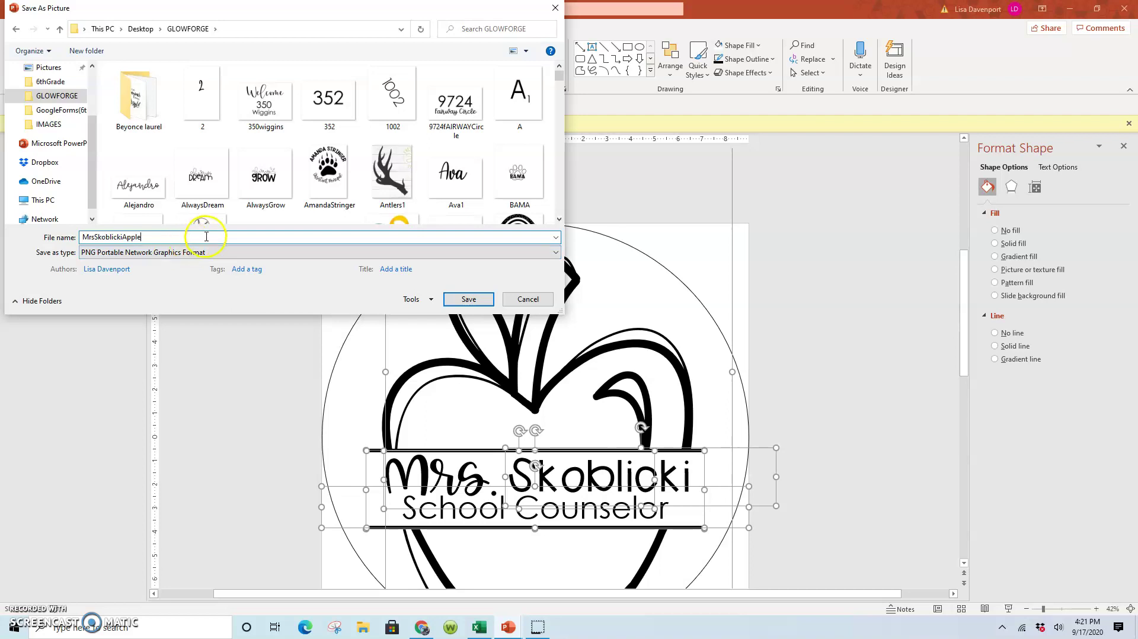
left_click(470, 301)
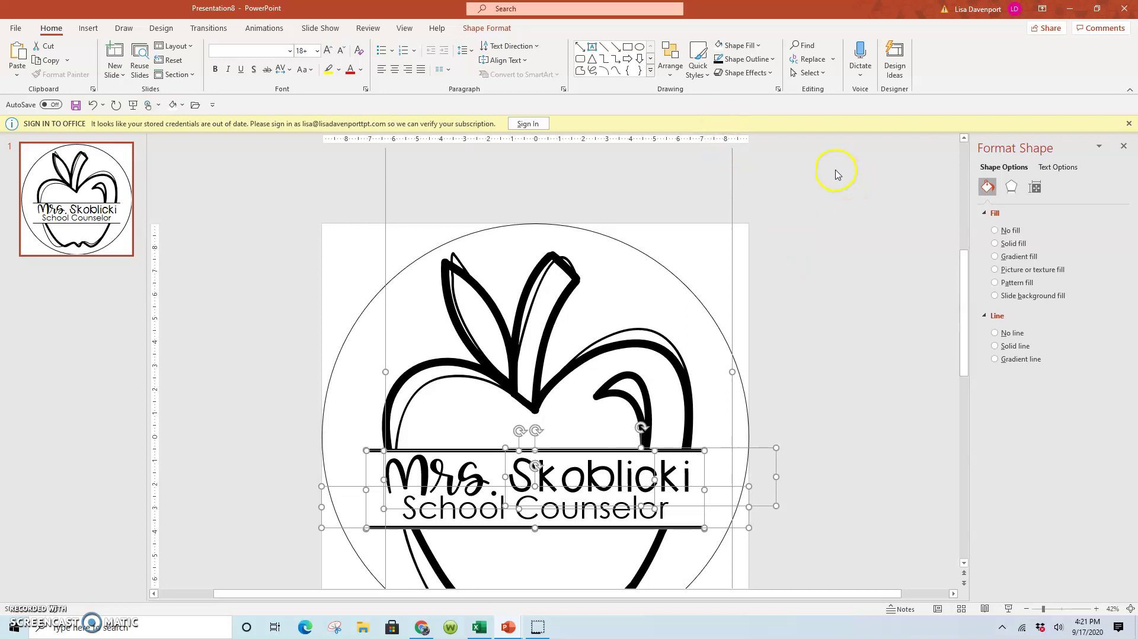
Minimise the open presentations and switch to the blank Inkscape document
left_click(1070, 9)
left_click(1070, 9)
left_click(1070, 10)
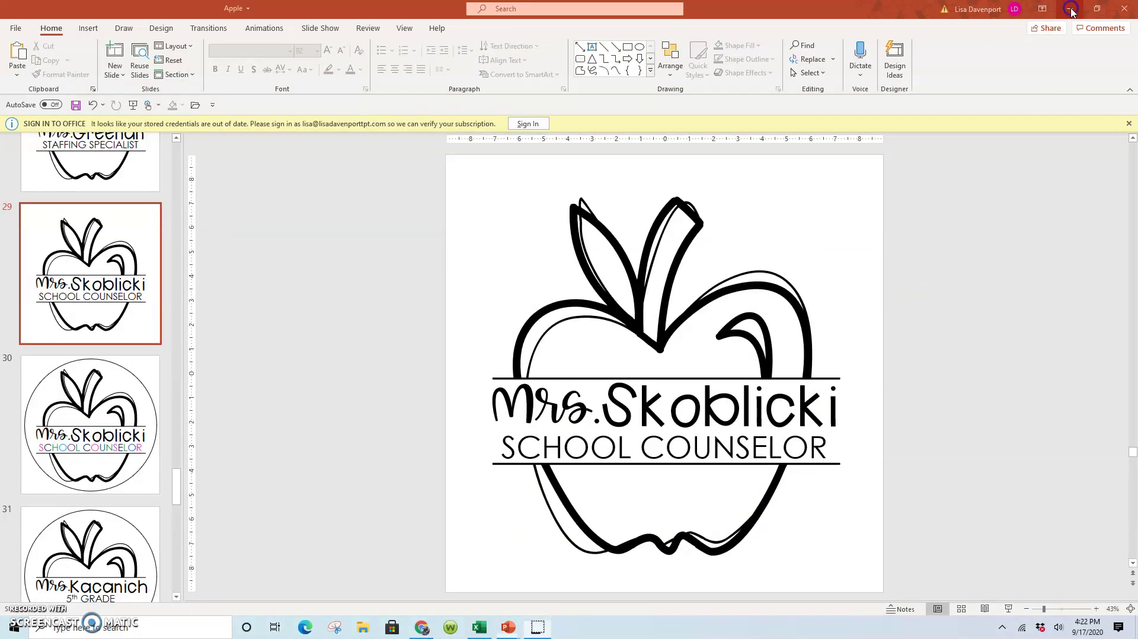
left_click(1070, 10)
left_click(1071, 10)
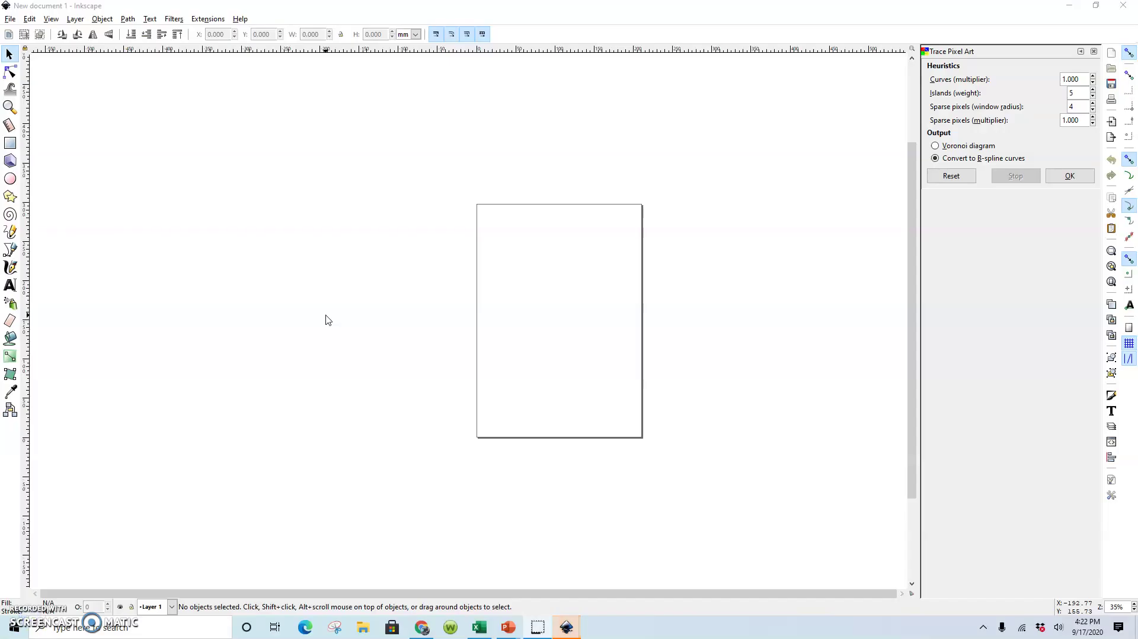
left_click(328, 309)
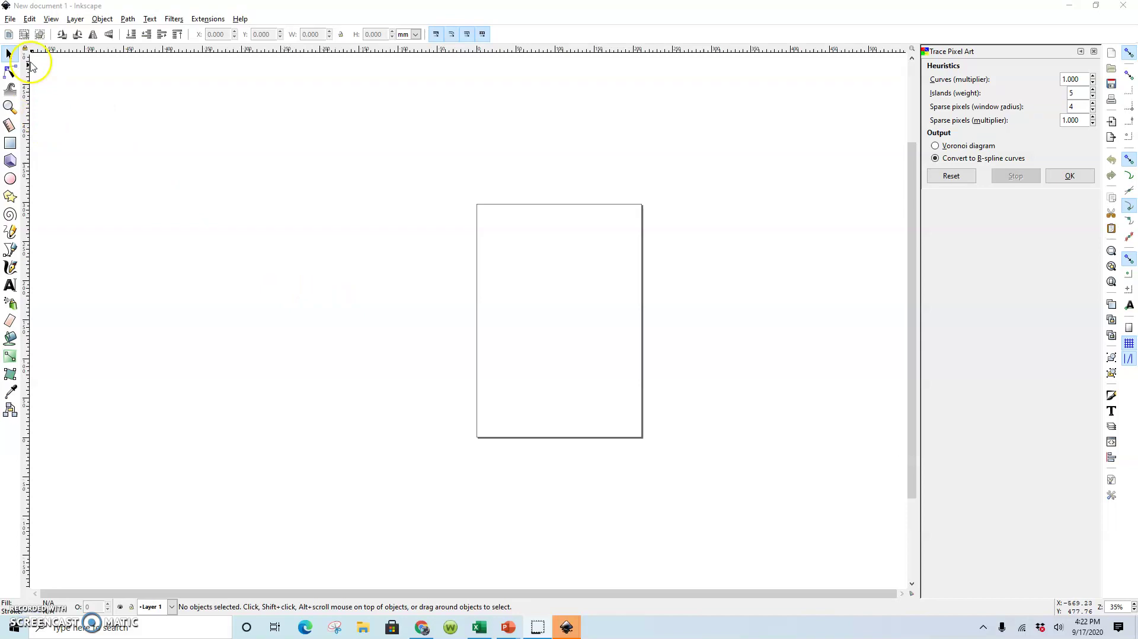
Import the saved teacher apple PNG from the GLOWFORGE folder on the Desktop with the default import options
left_click(11, 19)
left_click(32, 135)
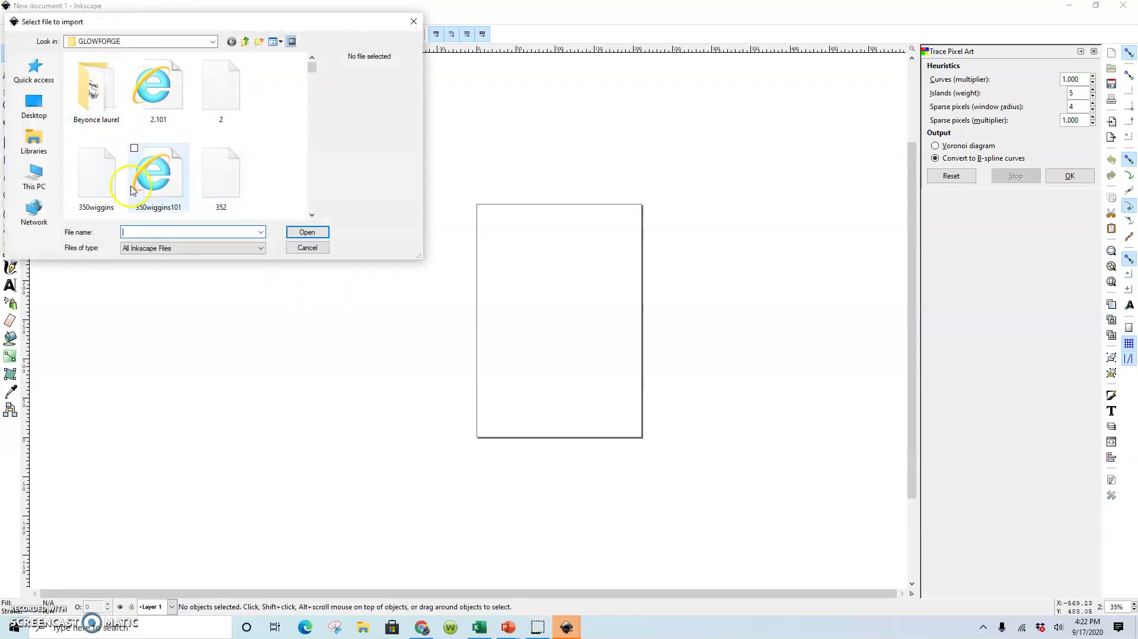
left_click(35, 107)
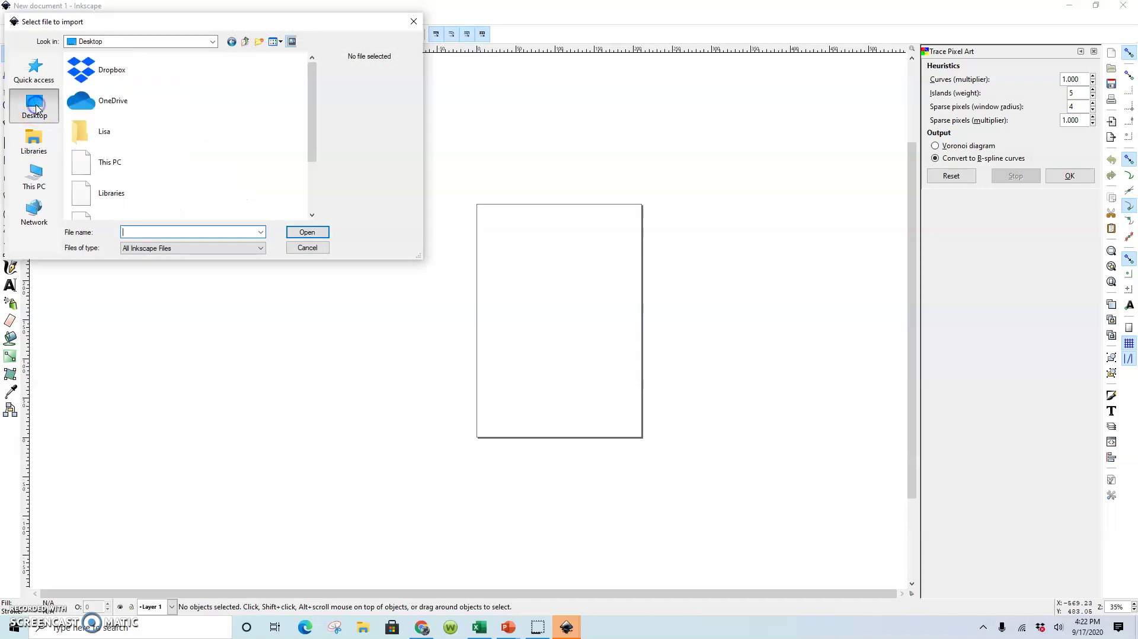
scroll(151, 146, "down", 2)
left_click(137, 143)
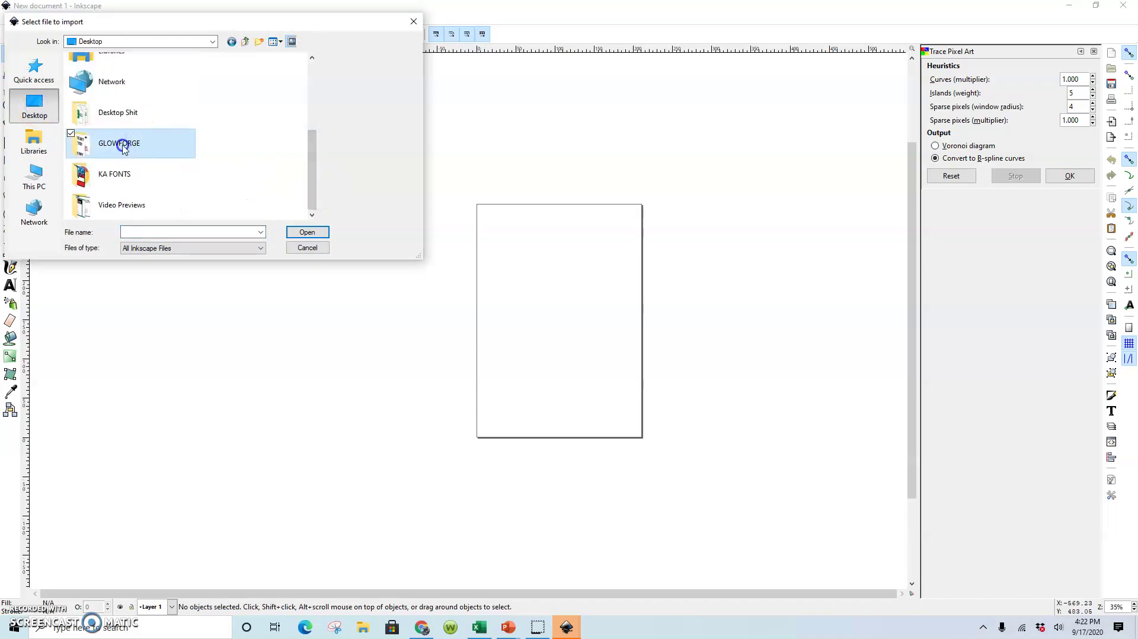
double_click(123, 148)
left_click(158, 232)
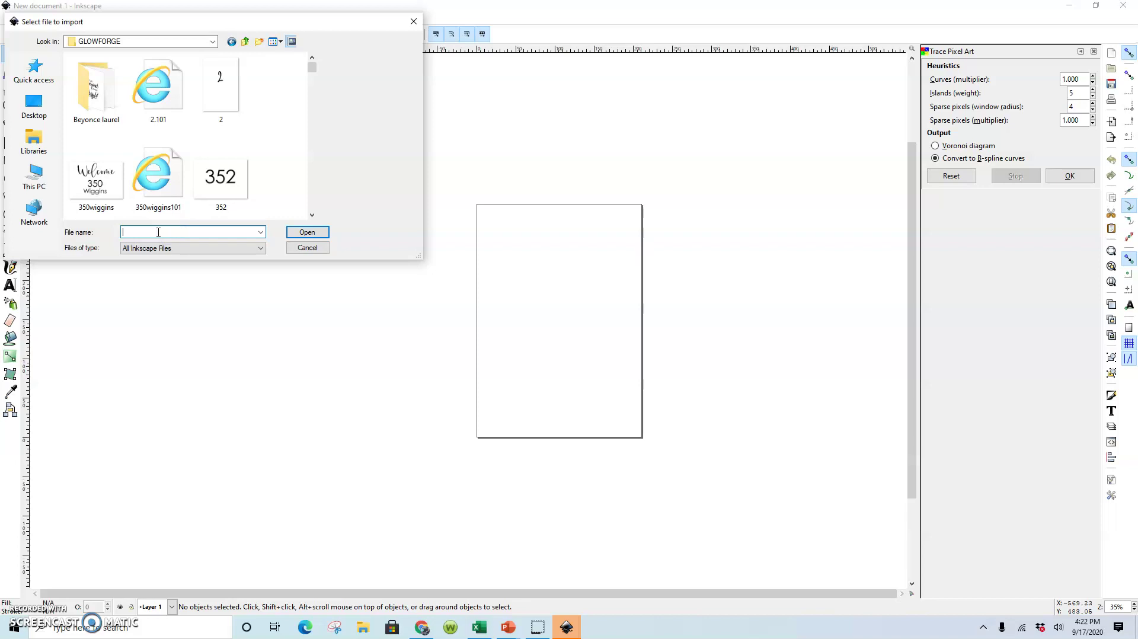
type("mrssk")
key("Down")
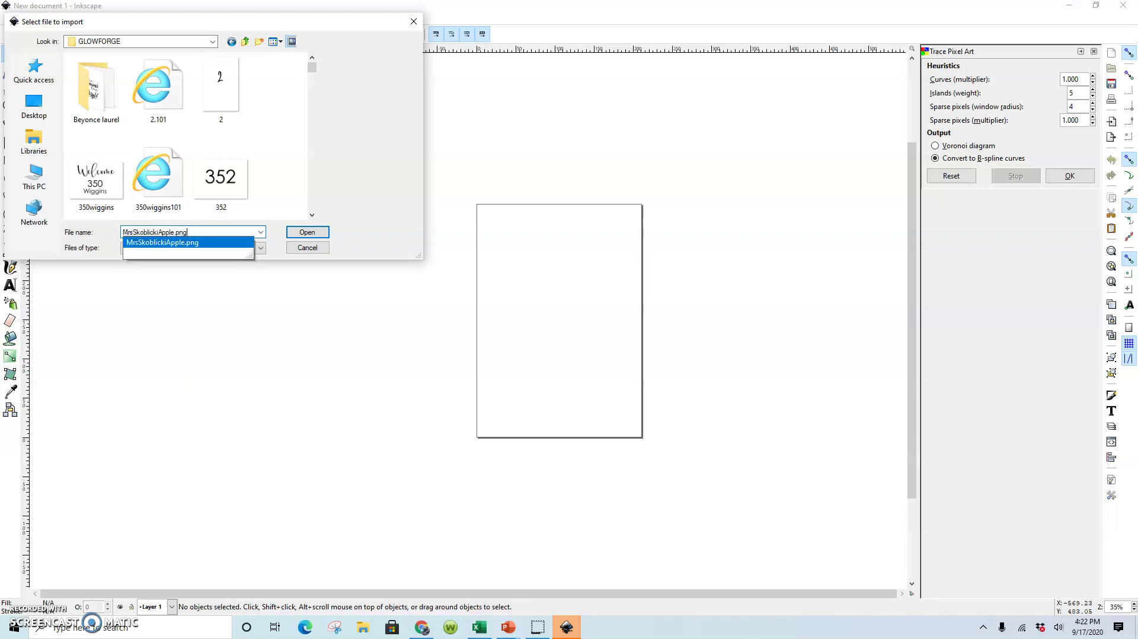
key("Return")
key("Return")
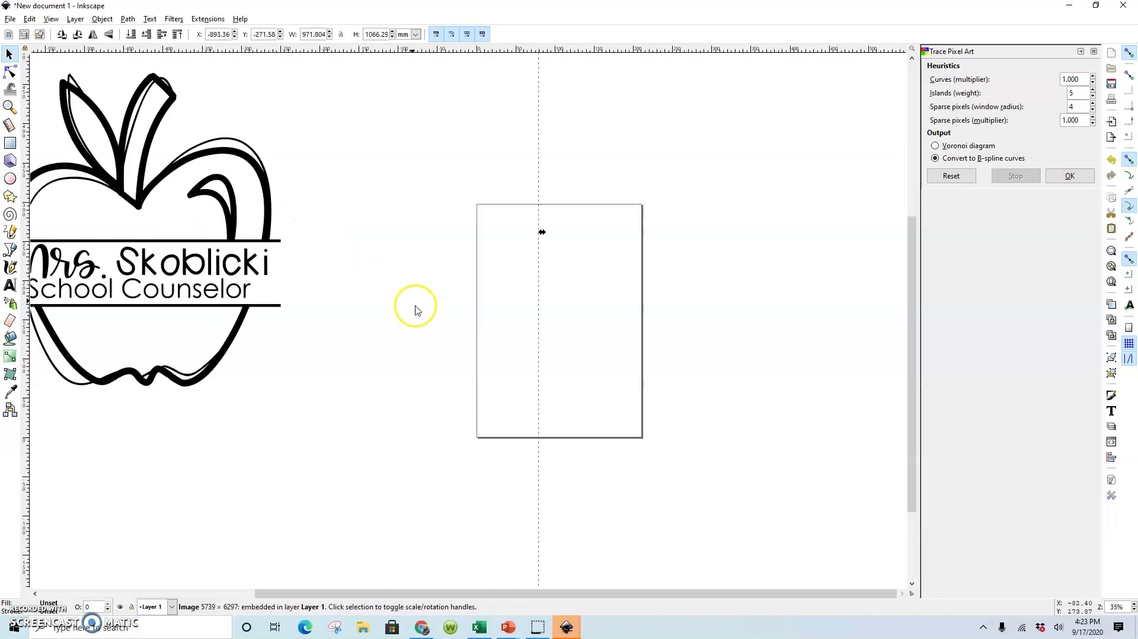
Move the imported image over the page and trace it into a path using Brightness cutoff with threshold 0.450
left_click(170, 180)
left_click_drag(166, 178, 490, 289)
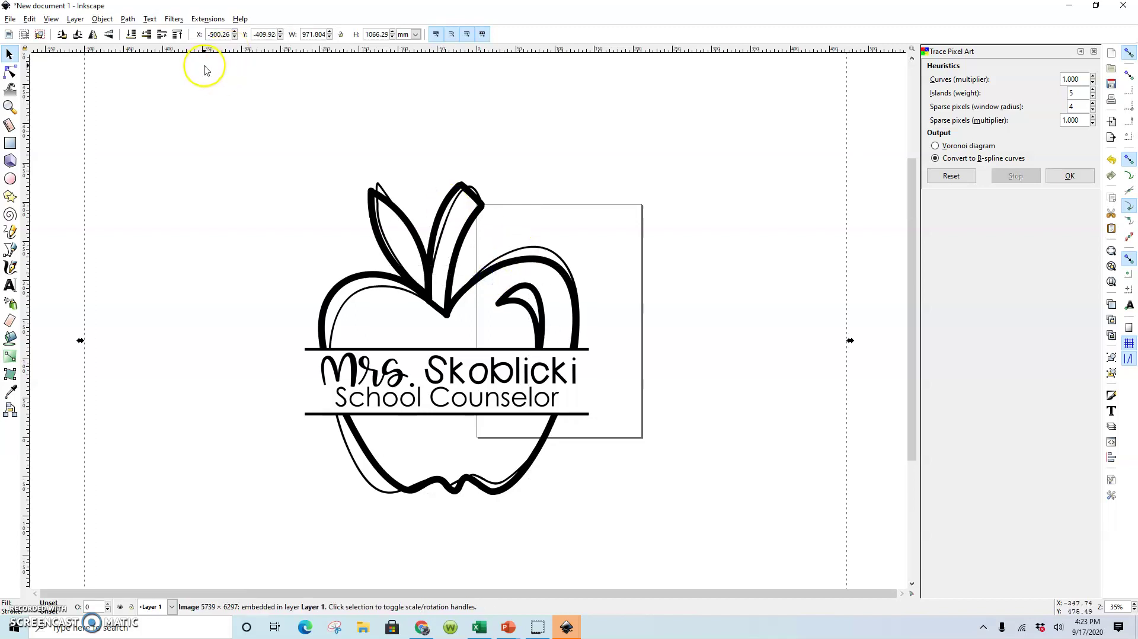
left_click(129, 19)
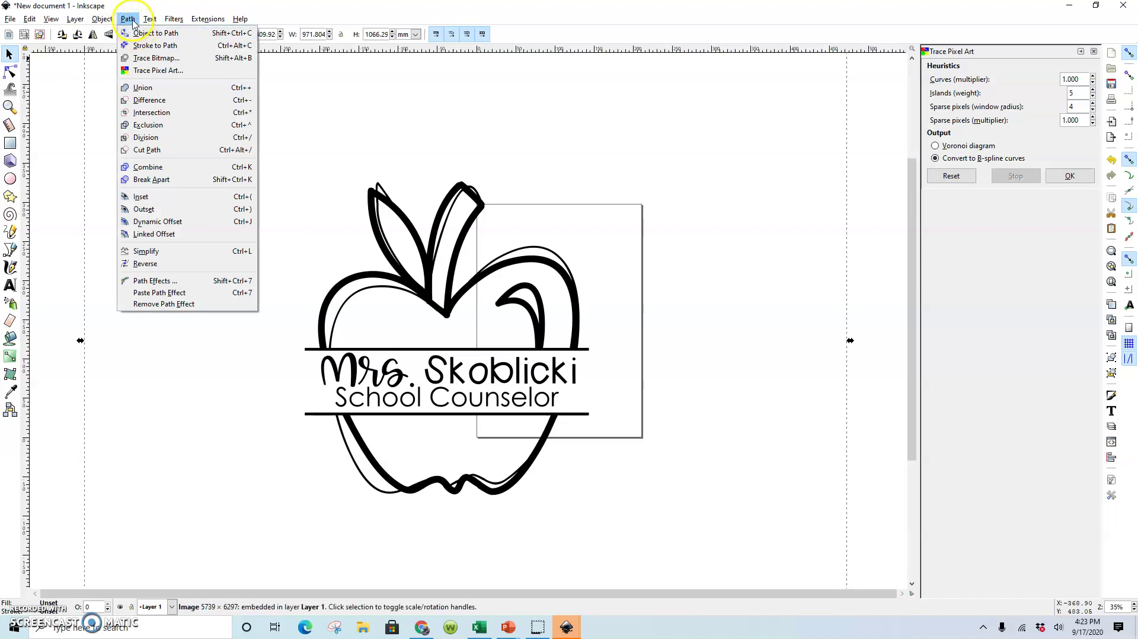
left_click(153, 58)
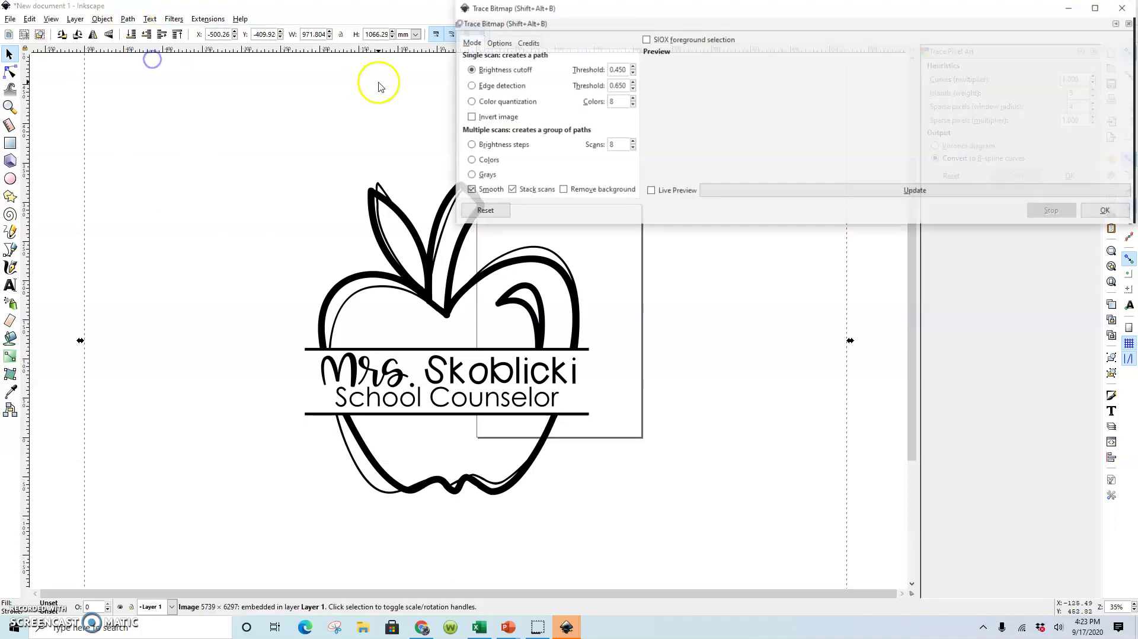
left_click(1114, 211)
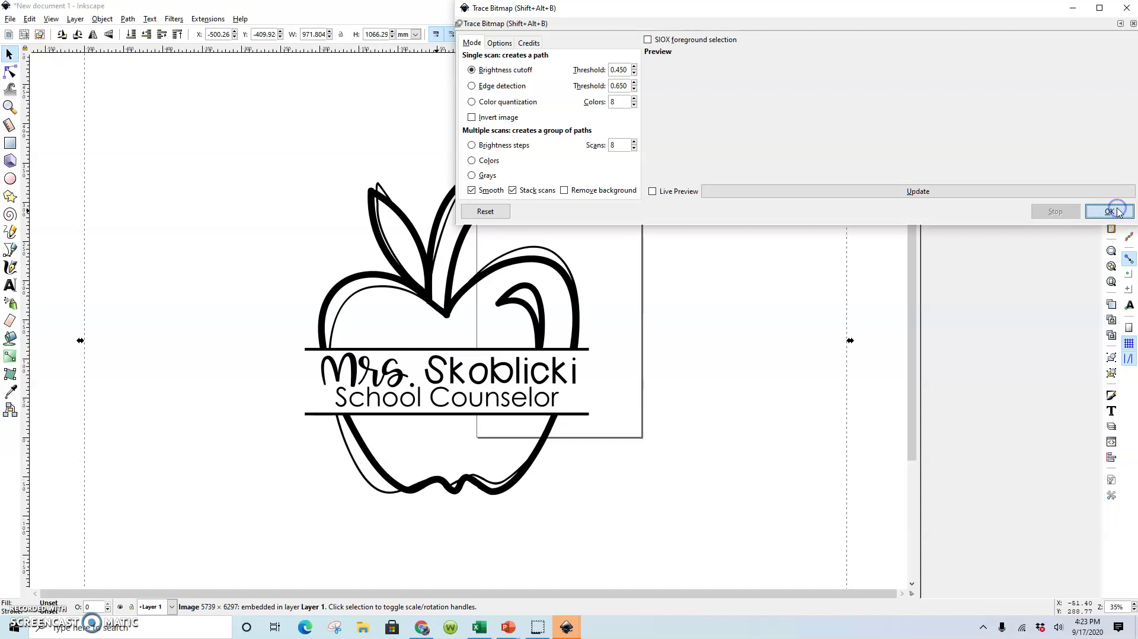
left_click(1126, 7)
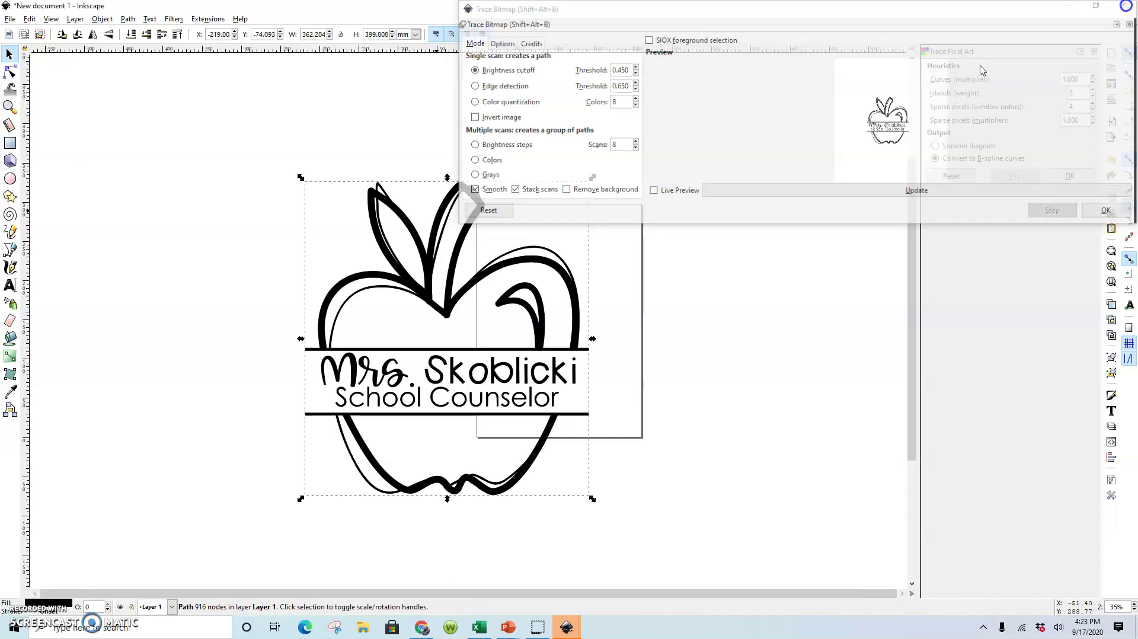
Move the traced apple path off the original image and delete the original bitmap
left_click_drag(506, 264, 324, 281)
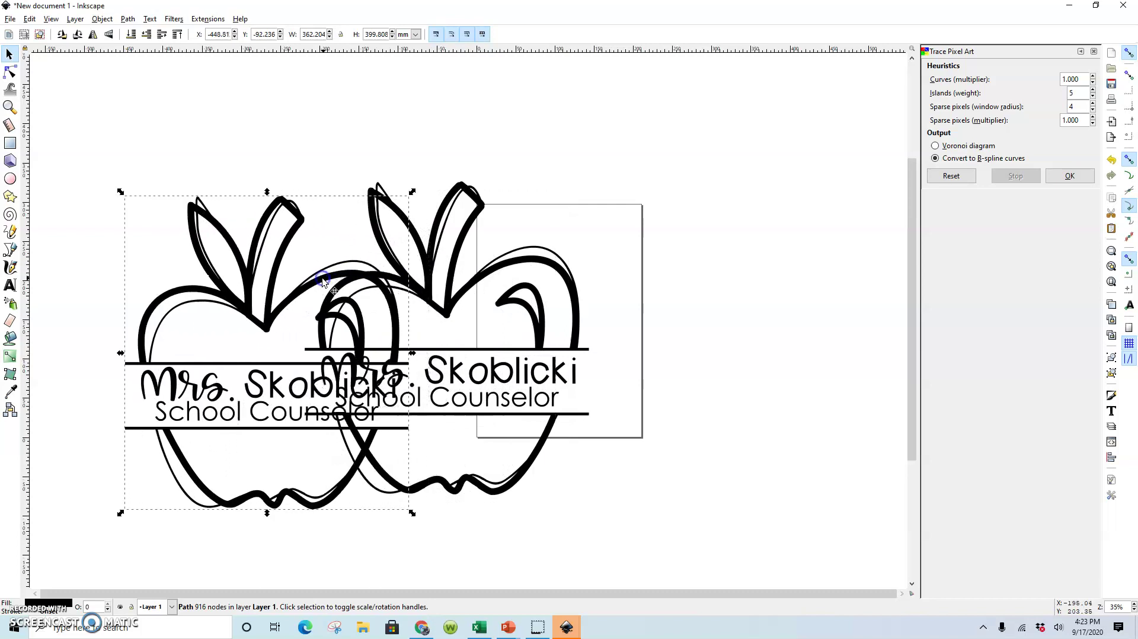
left_click(467, 237)
key("Delete")
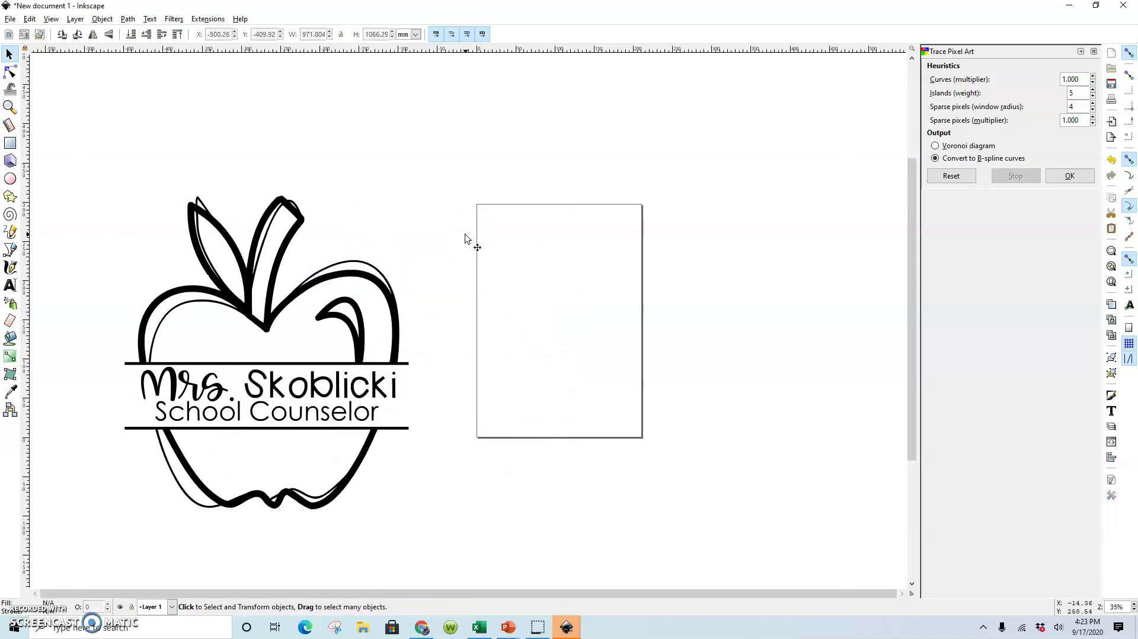
Move the traced apple path toward the page, resize the page to the selection and break the path apart
left_click_drag(272, 298, 364, 274)
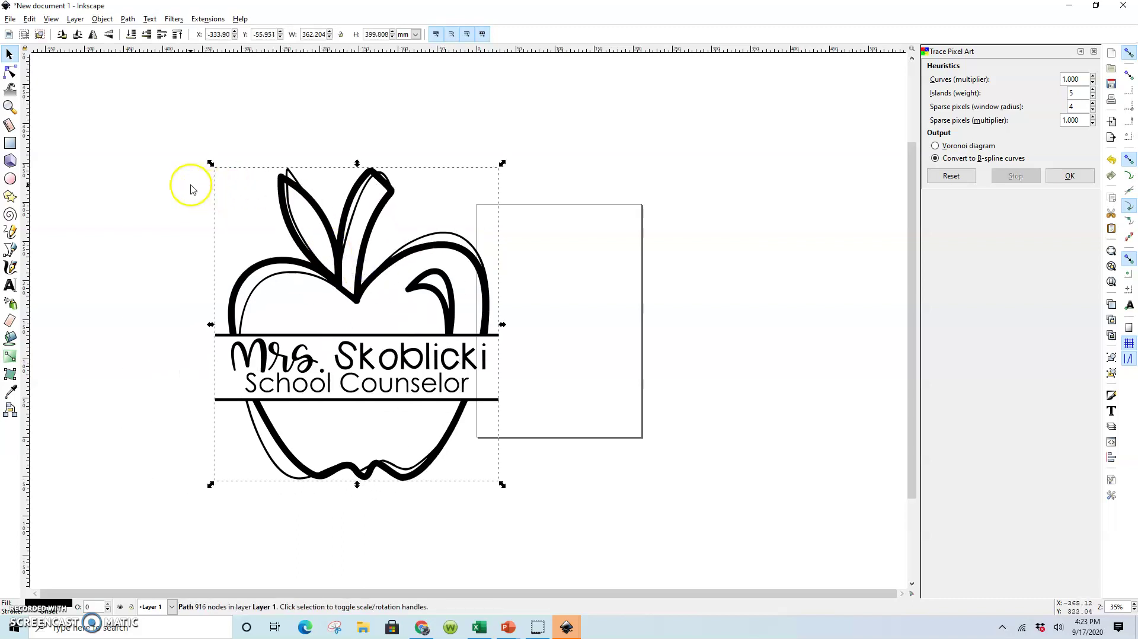
left_click(29, 20)
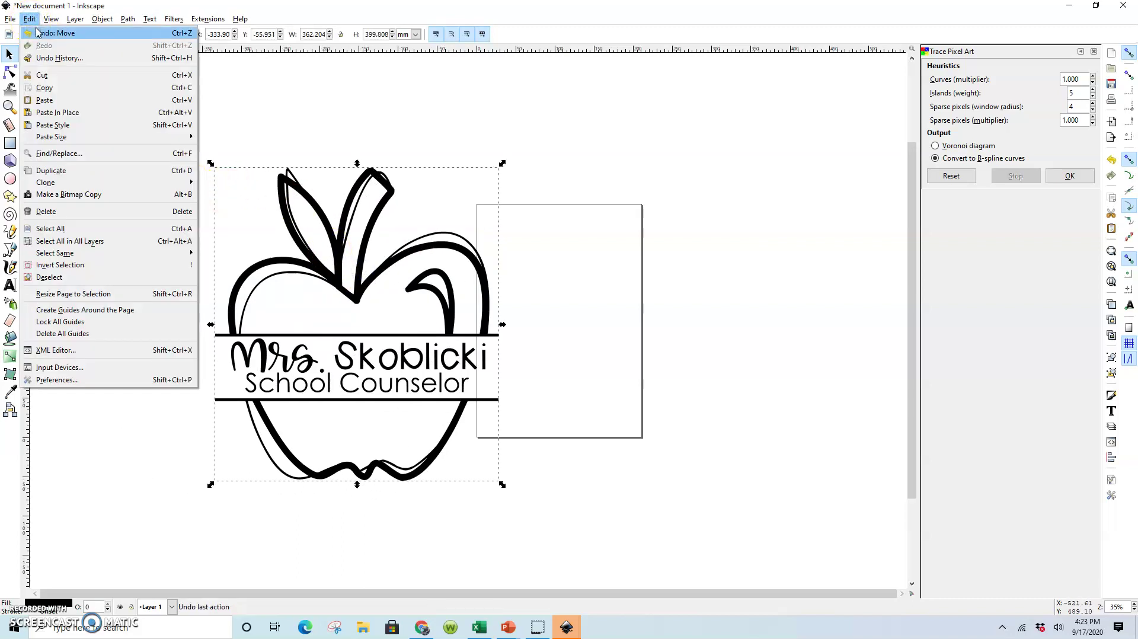
left_click(98, 295)
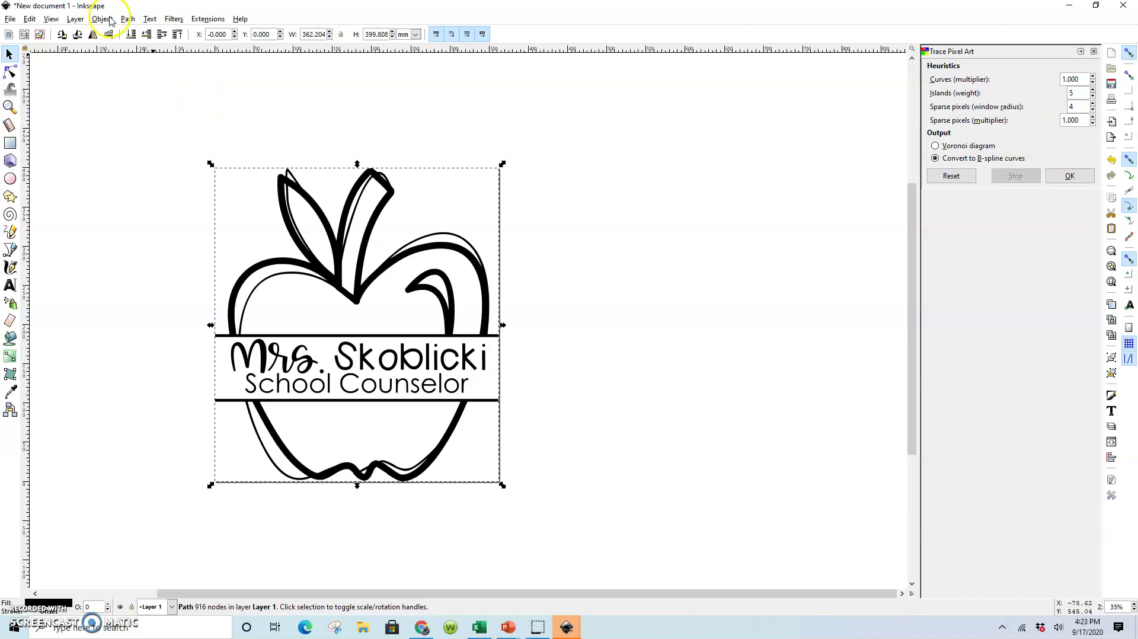
left_click(129, 19)
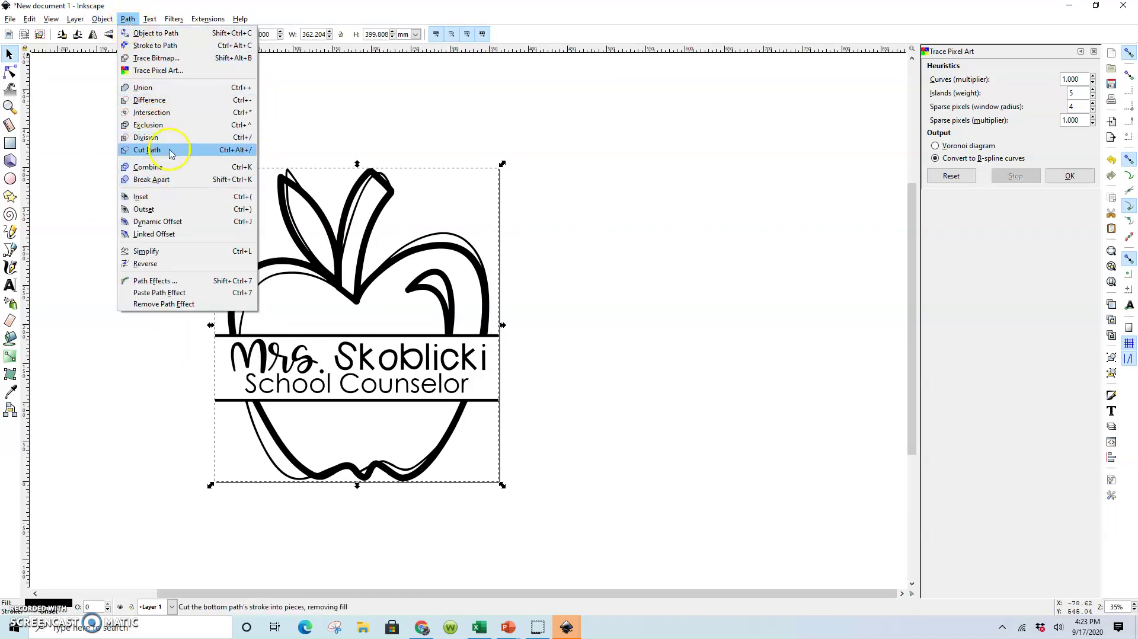
left_click(172, 178)
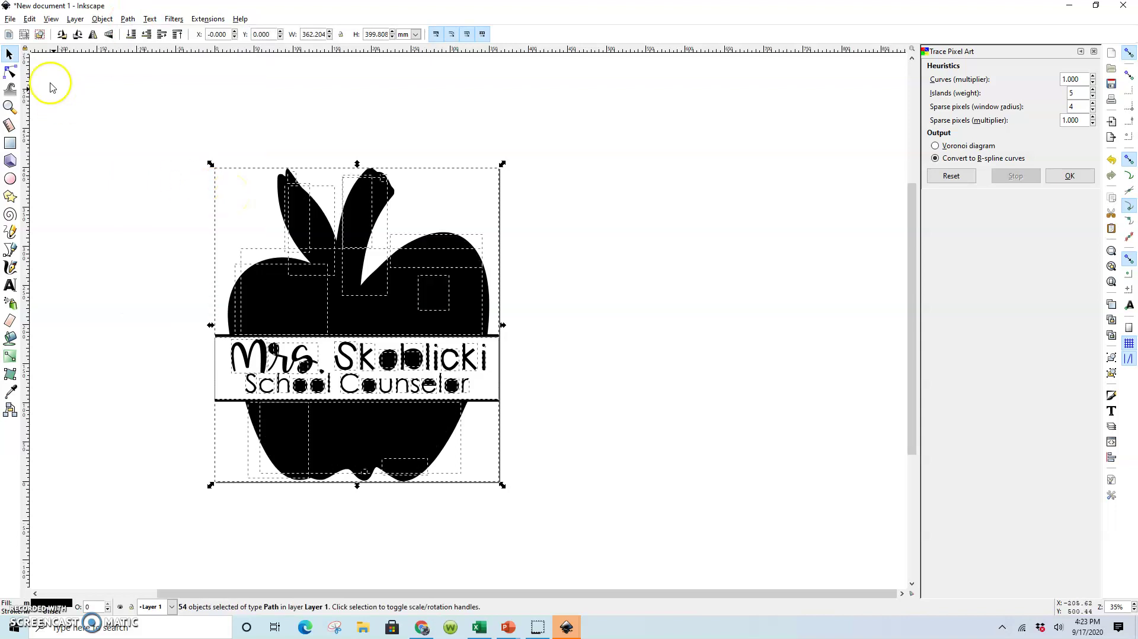
Save the document as an Inkscape SVG in the GLOWFORGE folder, using the teacher apple file name with 101 appended
left_click(10, 18)
left_click(45, 97)
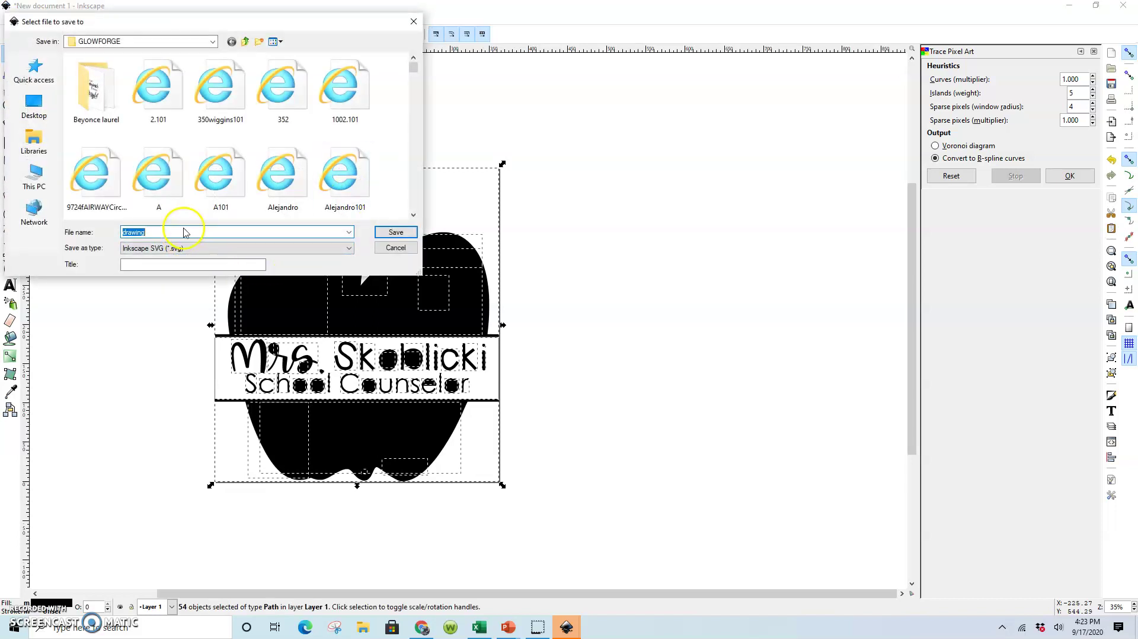
type("Mrs")
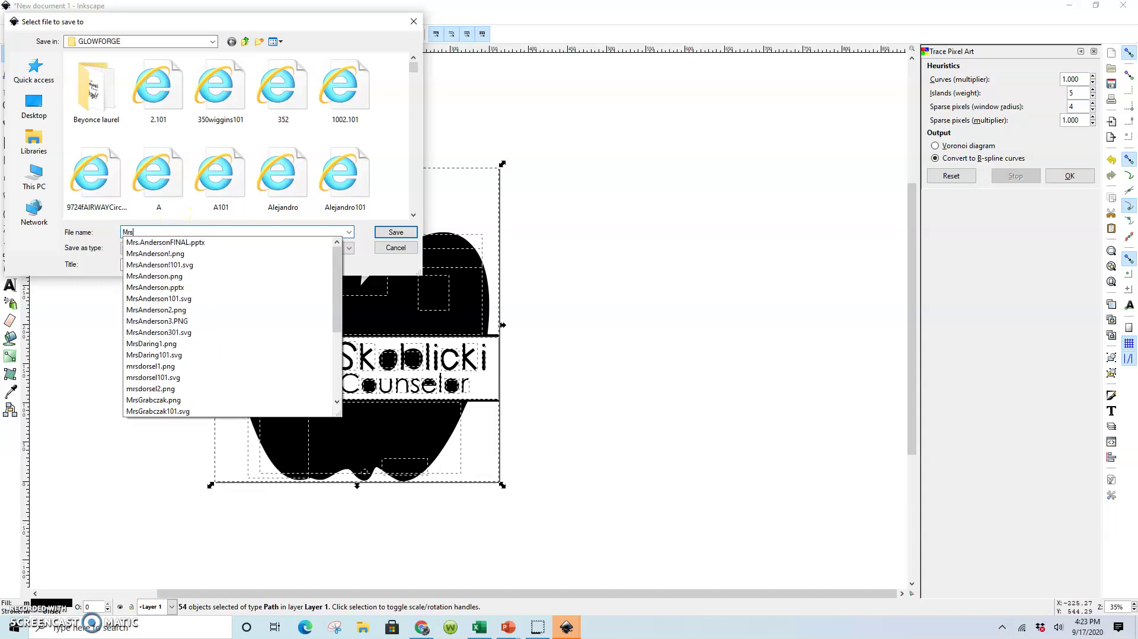
type("Skobl")
key("Down")
key("BackSpace")
type("101")
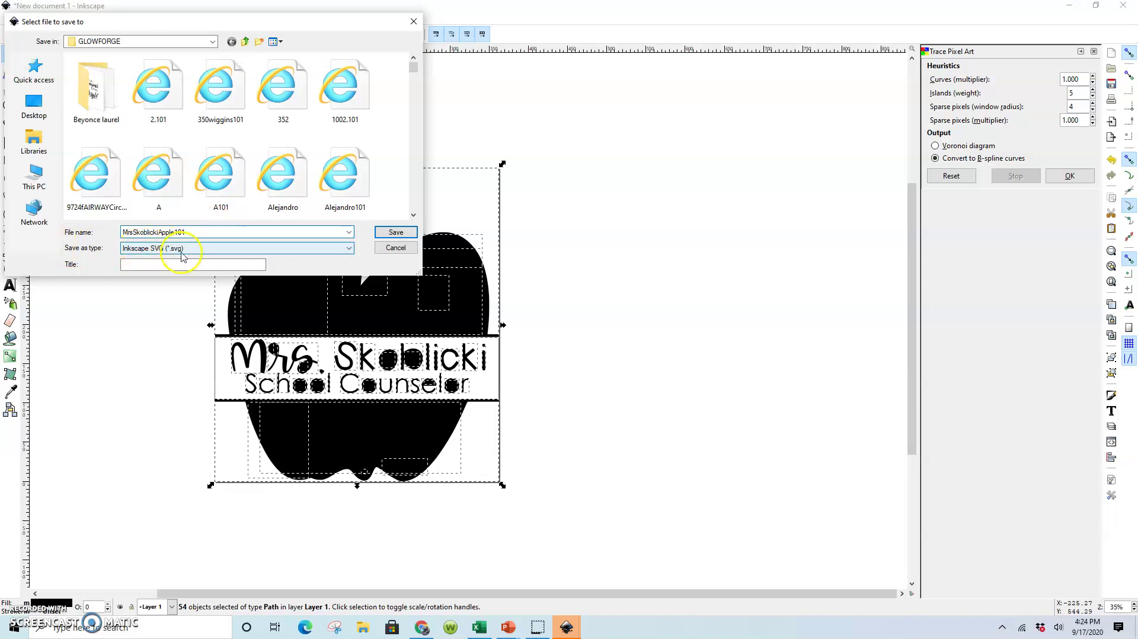
left_click(388, 232)
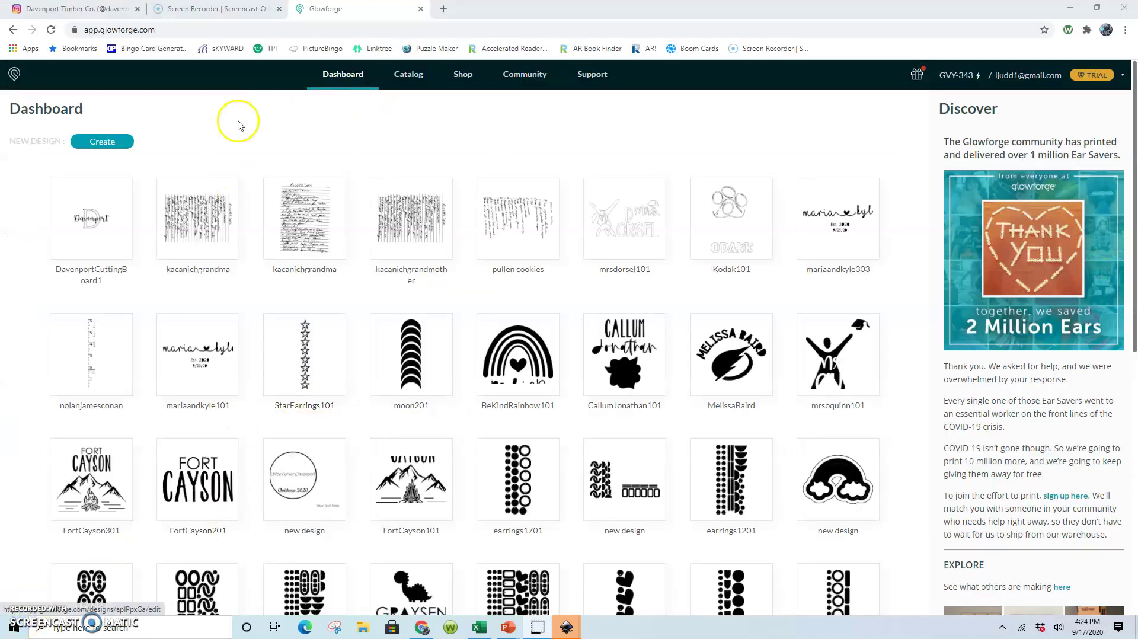
Create a new design in the Glowforge web app and upload the teacher apple 101 SVG from the GLOWFORGE folder
left_click(116, 143)
left_click(149, 147)
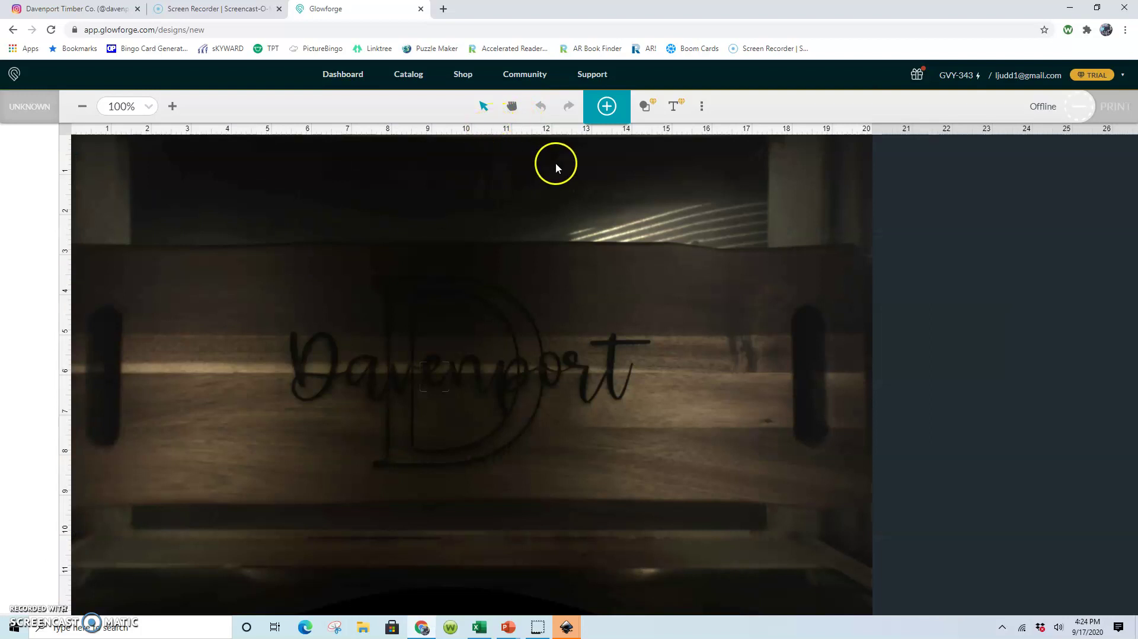
left_click(606, 107)
left_click(714, 96)
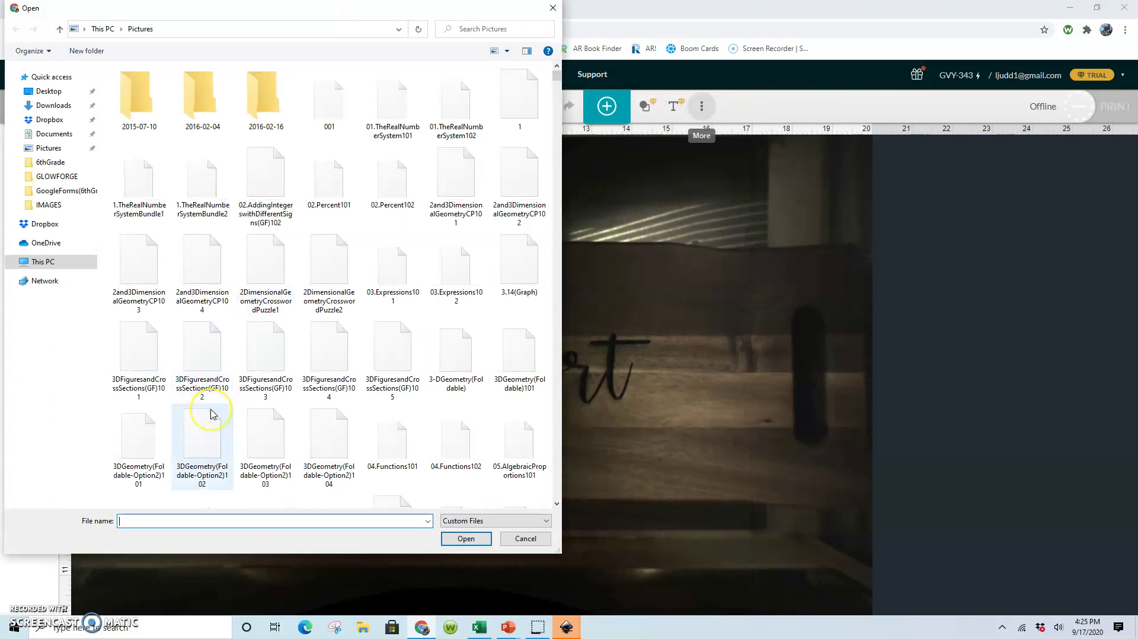
left_click(57, 176)
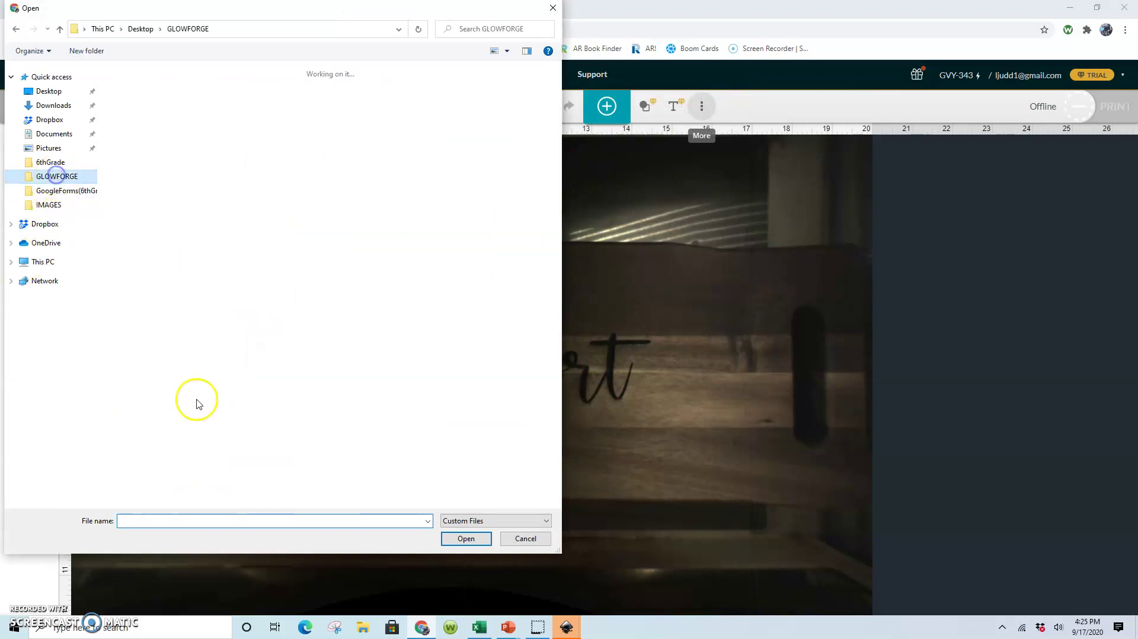
left_click(203, 519)
type("mrssk")
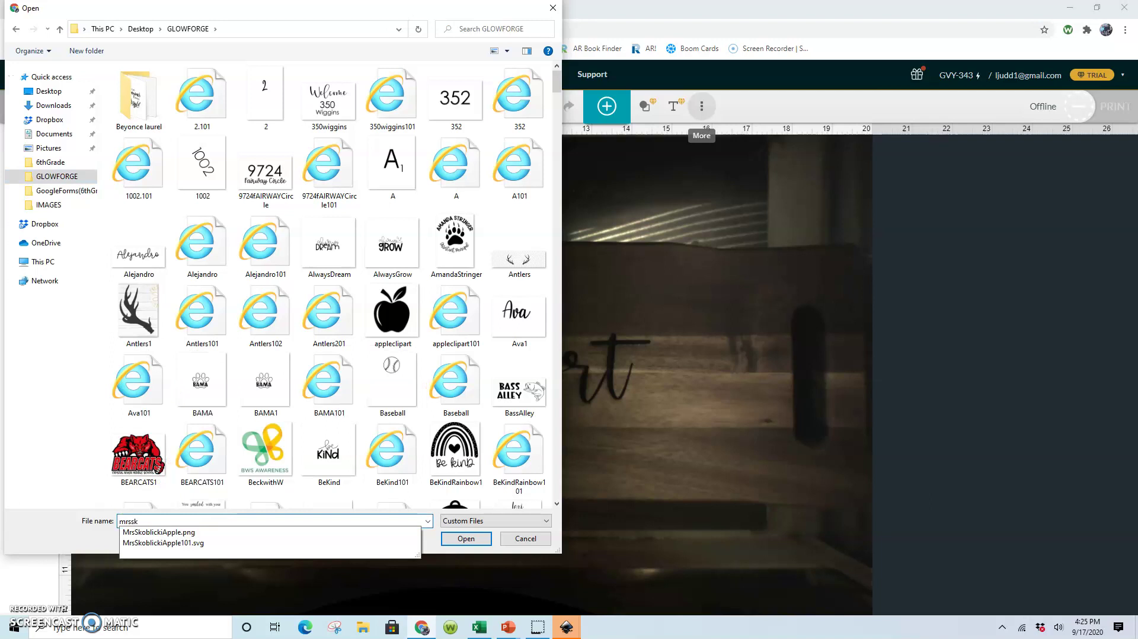
key("Down")
key("Down")
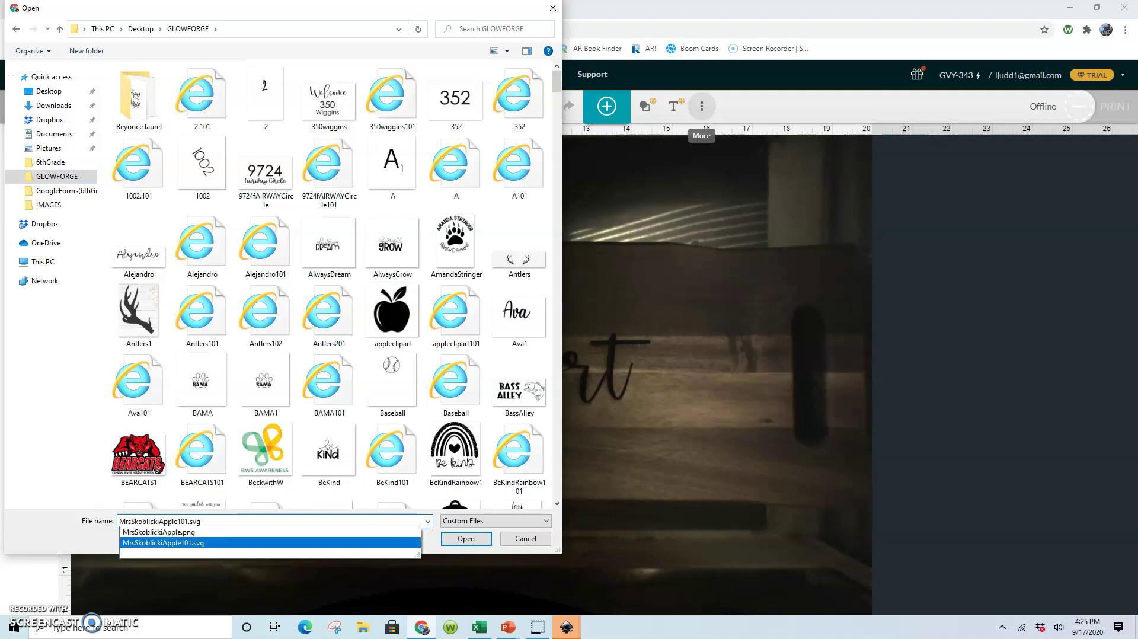
key("Return")
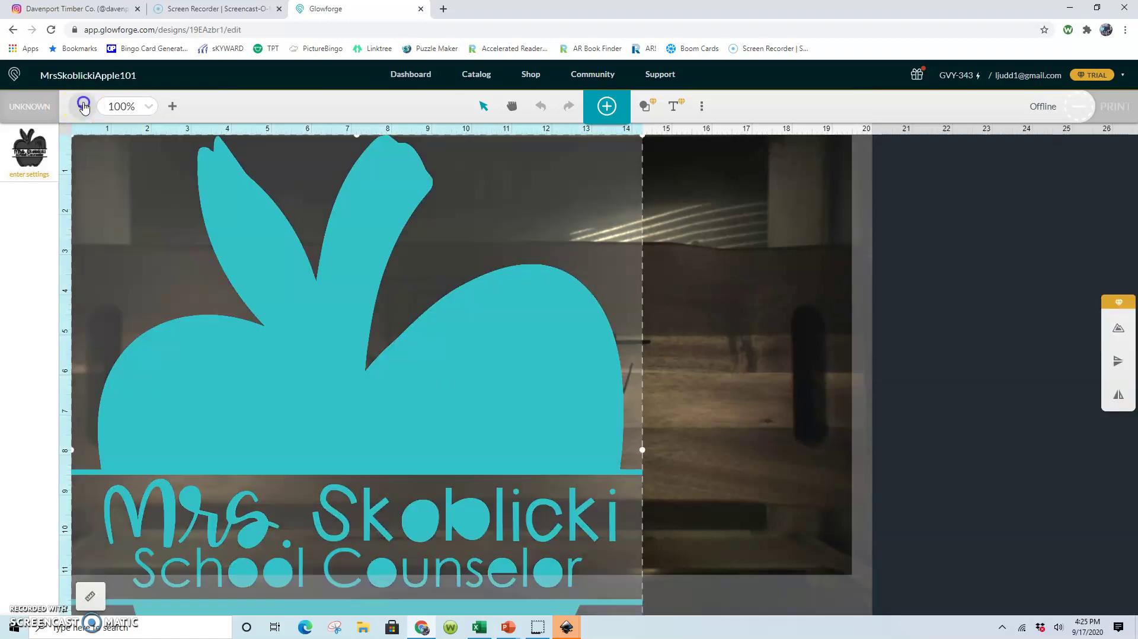
Separate the teacher's name line and the "School Counselor" line from the apple, moving both beyond the bed's right edge
left_click(82, 106)
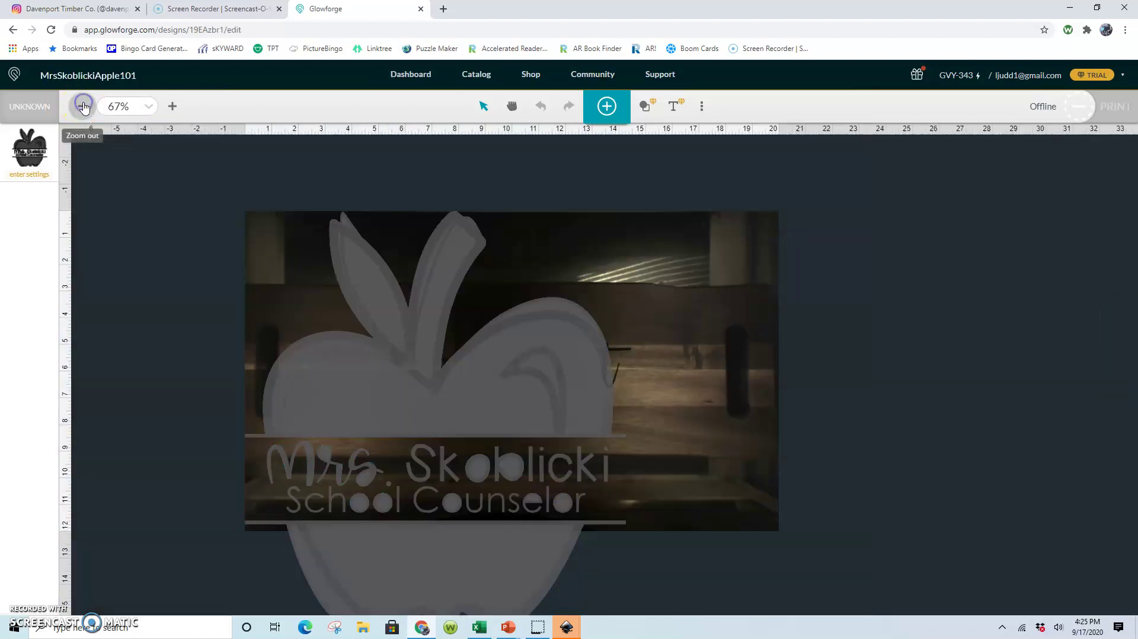
left_click(84, 107)
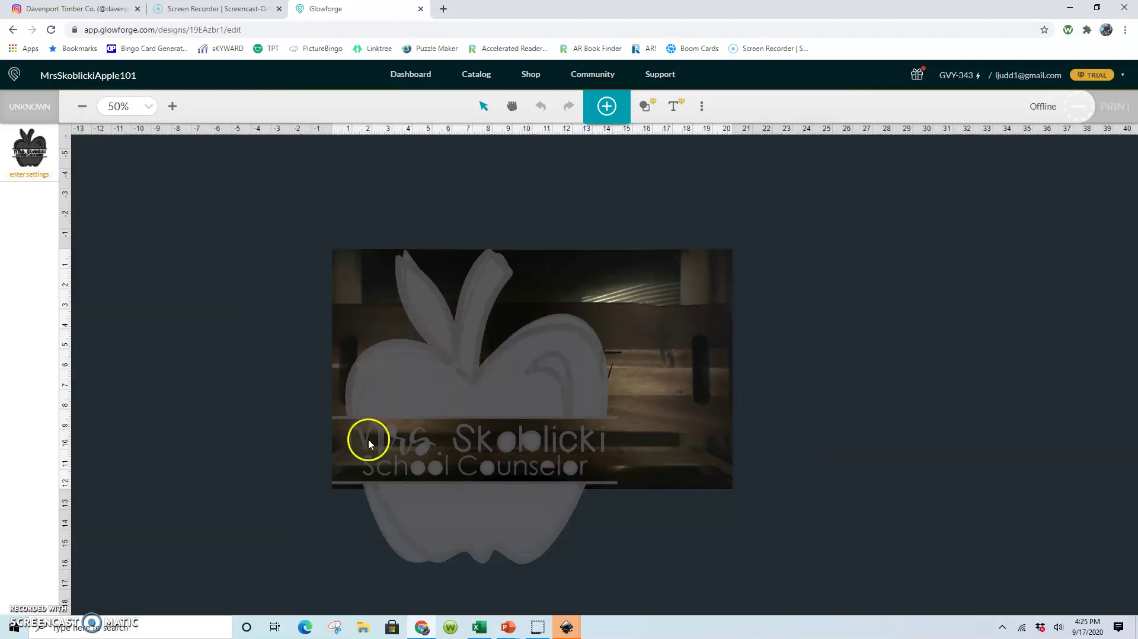
left_click_drag(286, 425, 655, 457)
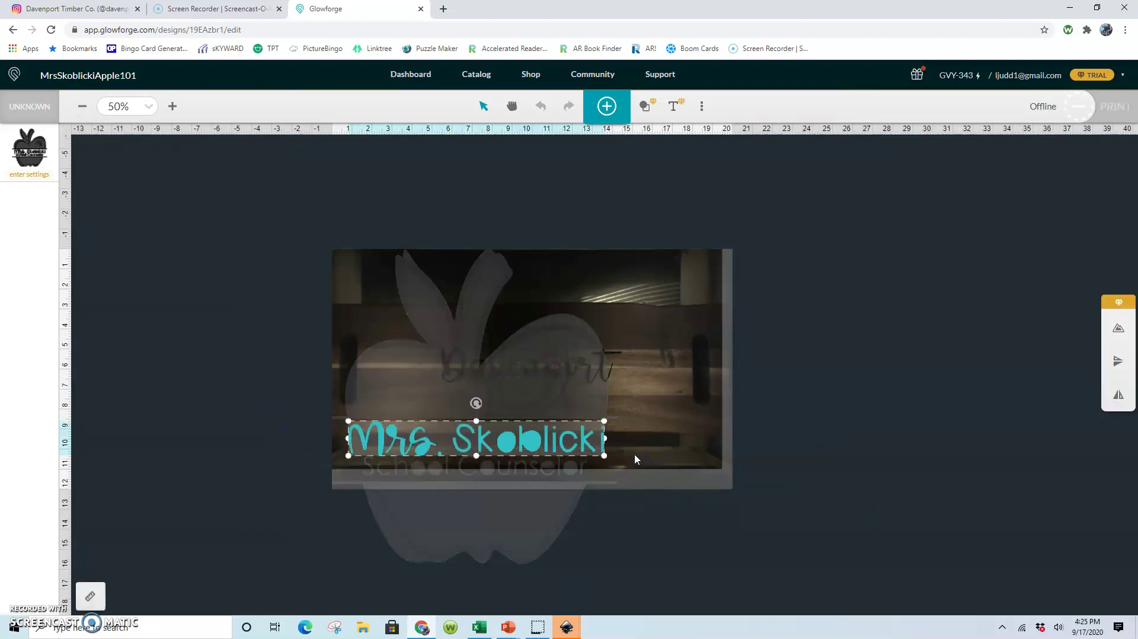
left_click_drag(485, 446, 790, 302)
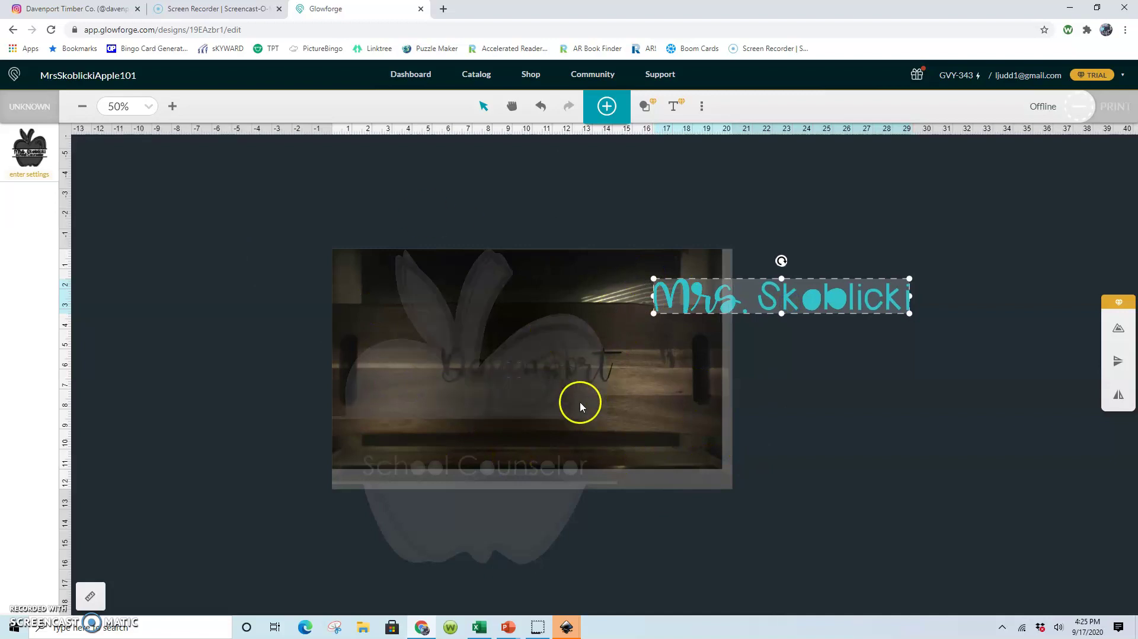
left_click(793, 390)
left_click_drag(322, 442, 635, 468)
left_click_drag(491, 464, 882, 356)
Select the apple's upper half with its bar, tilt it slightly counterclockwise and shift it on the bed
left_click_drag(294, 218, 638, 430)
left_click_drag(475, 231, 453, 225)
left_click_drag(476, 285, 459, 295)
Tilt the apple's lower half to match, move it onto the bed beside the upper half and adjust the upper half's position
left_click(561, 553)
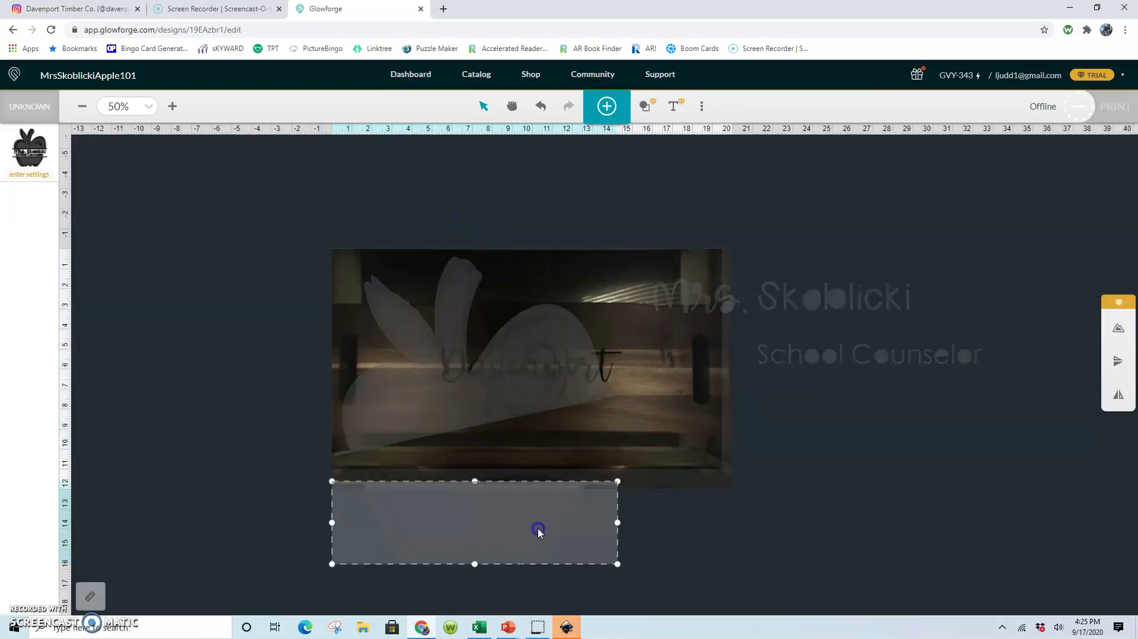
left_click_drag(474, 464, 463, 461)
left_click_drag(514, 512, 618, 408)
left_click_drag(431, 322, 462, 302)
left_click(633, 155)
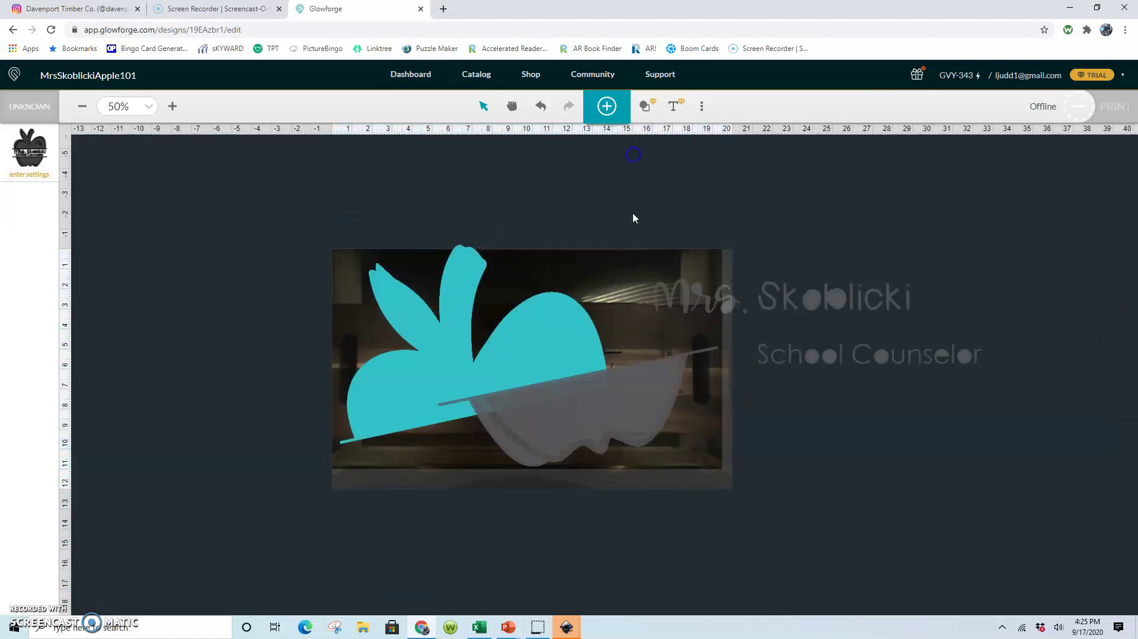
Move the "Mrs" lettering and its separate period into the free upper-right area of the bed
left_click_drag(624, 276, 620, 276)
left_click_drag(706, 301, 666, 277)
left_click(745, 249)
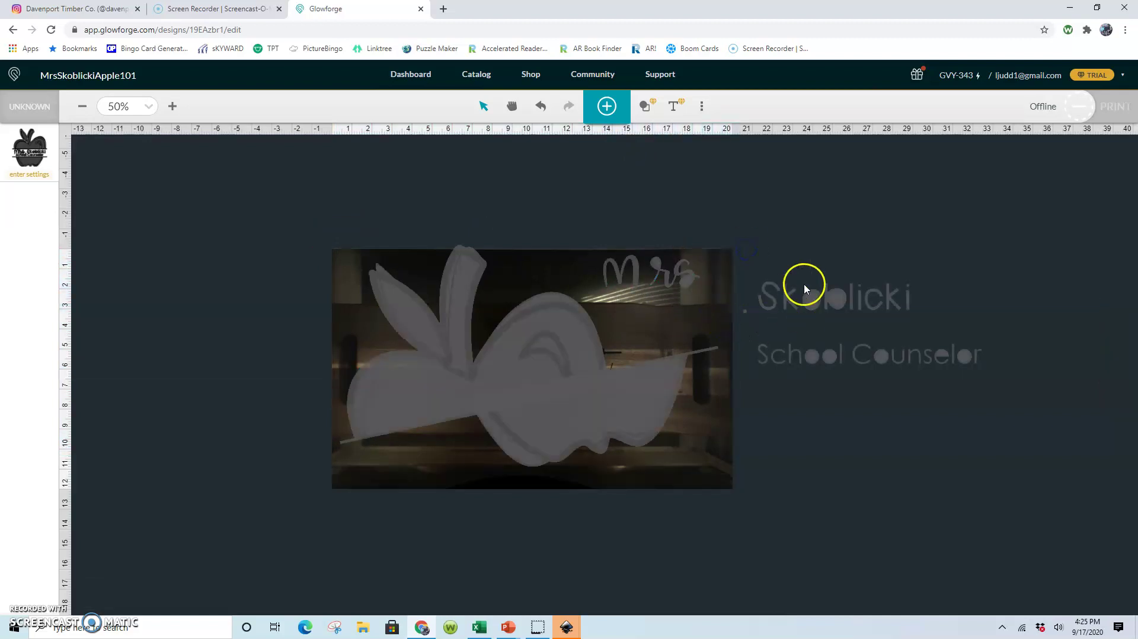
left_click(746, 311)
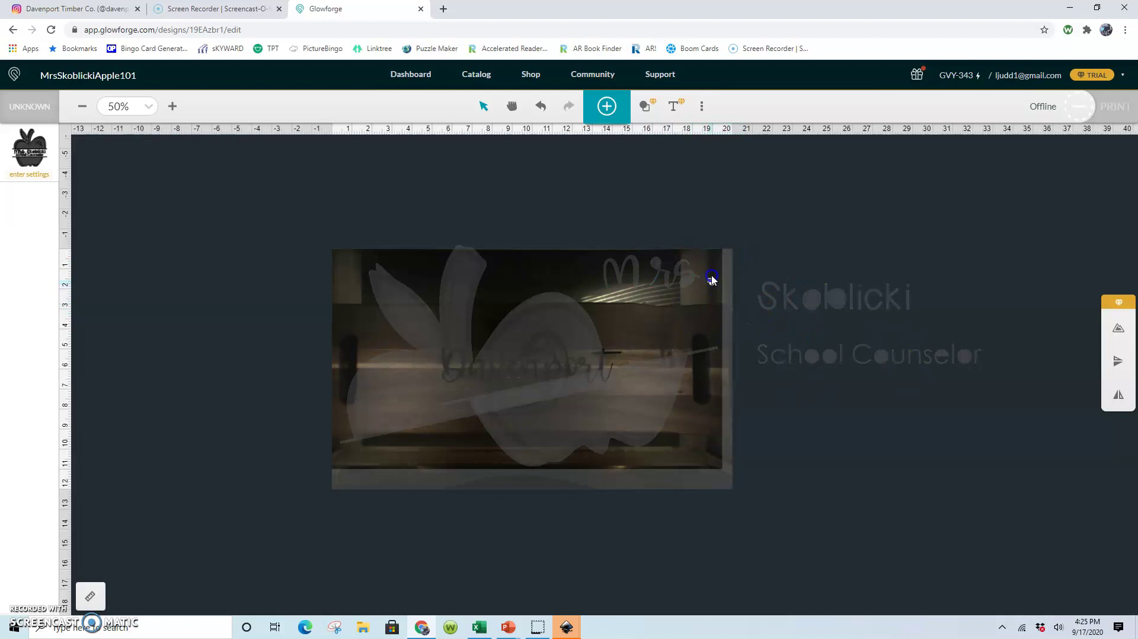